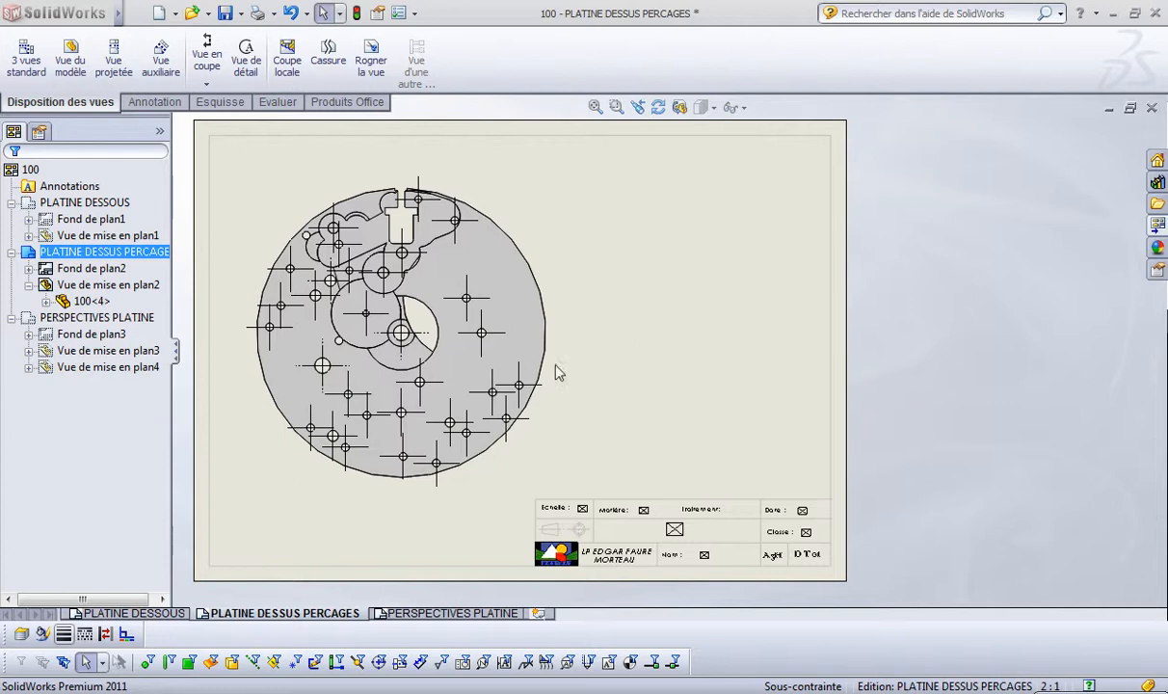
# Step: Review the sheets PLATINE DESSOUS and PERSPECTIVES PLATINE, and return to PLATINE DESSUS PERCAGES
pyautogui.click(132, 613)
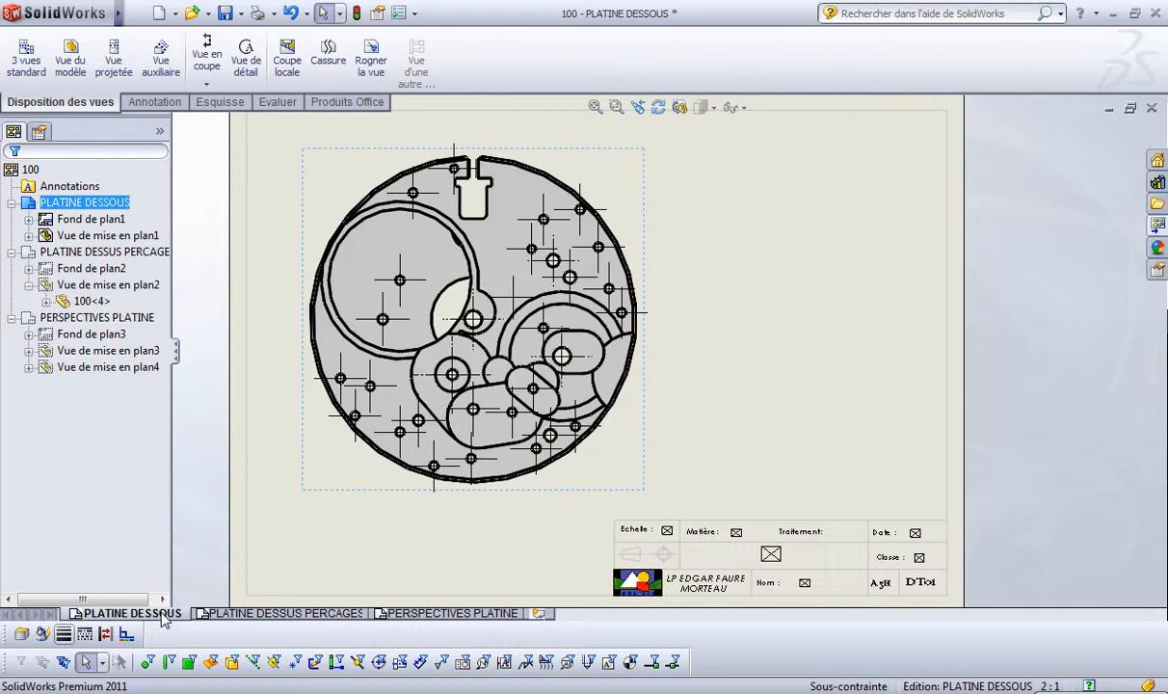
pyautogui.moveTo(202, 617)
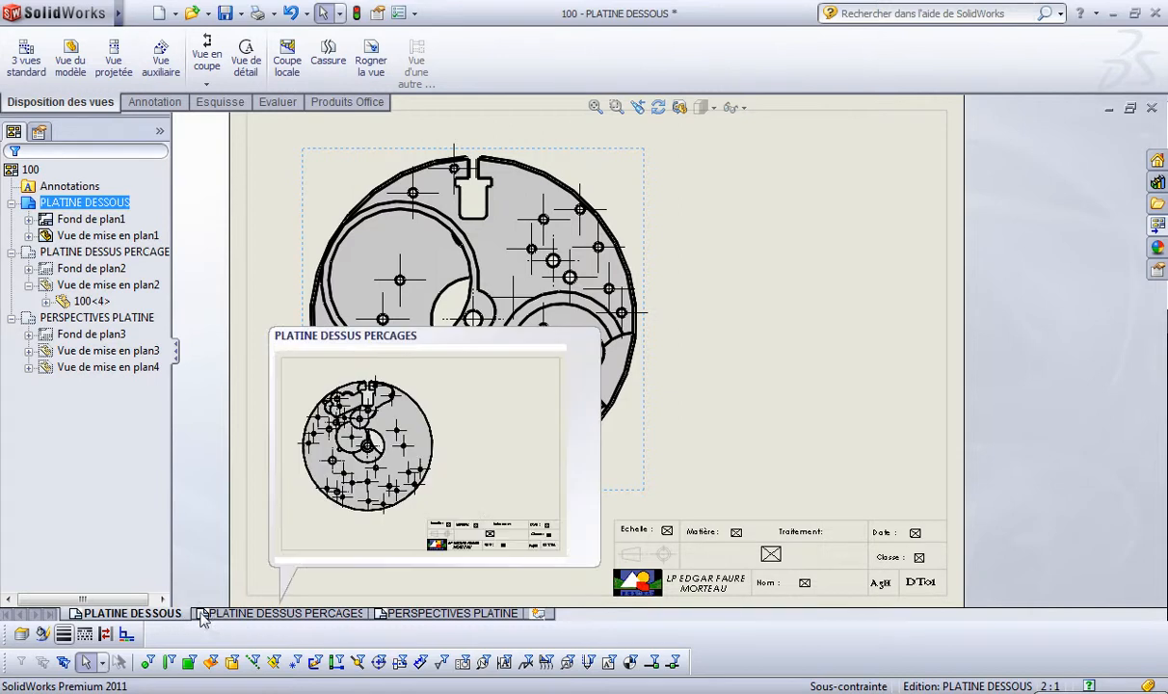
pyautogui.click(239, 614)
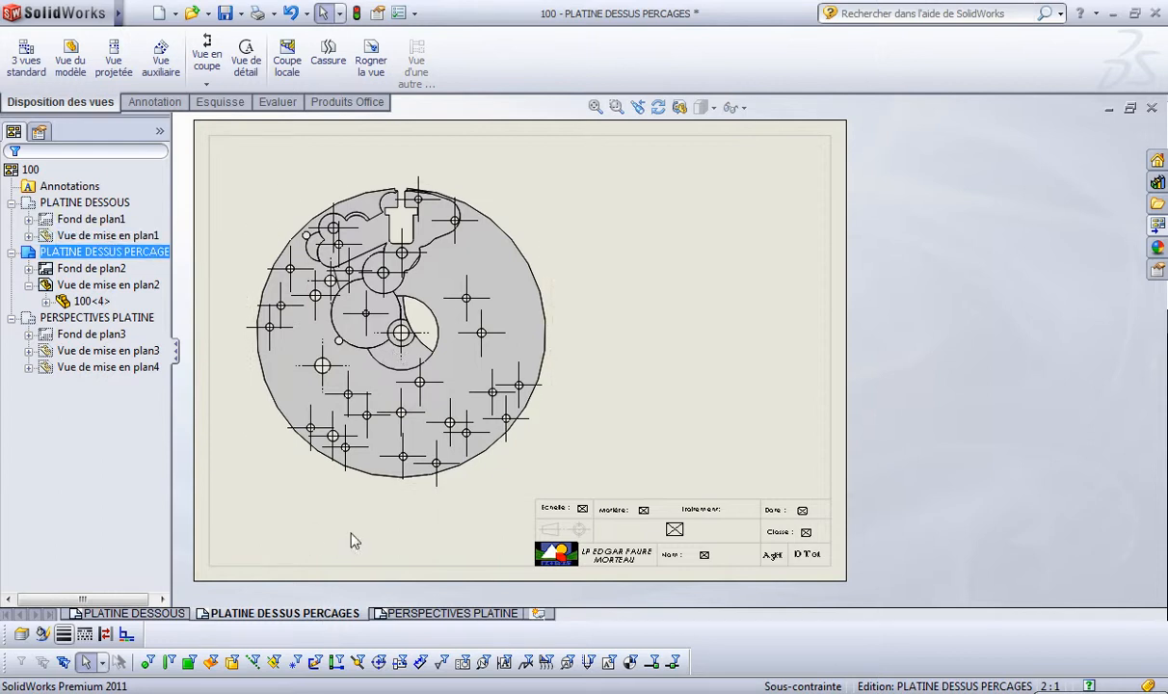
pyautogui.click(438, 615)
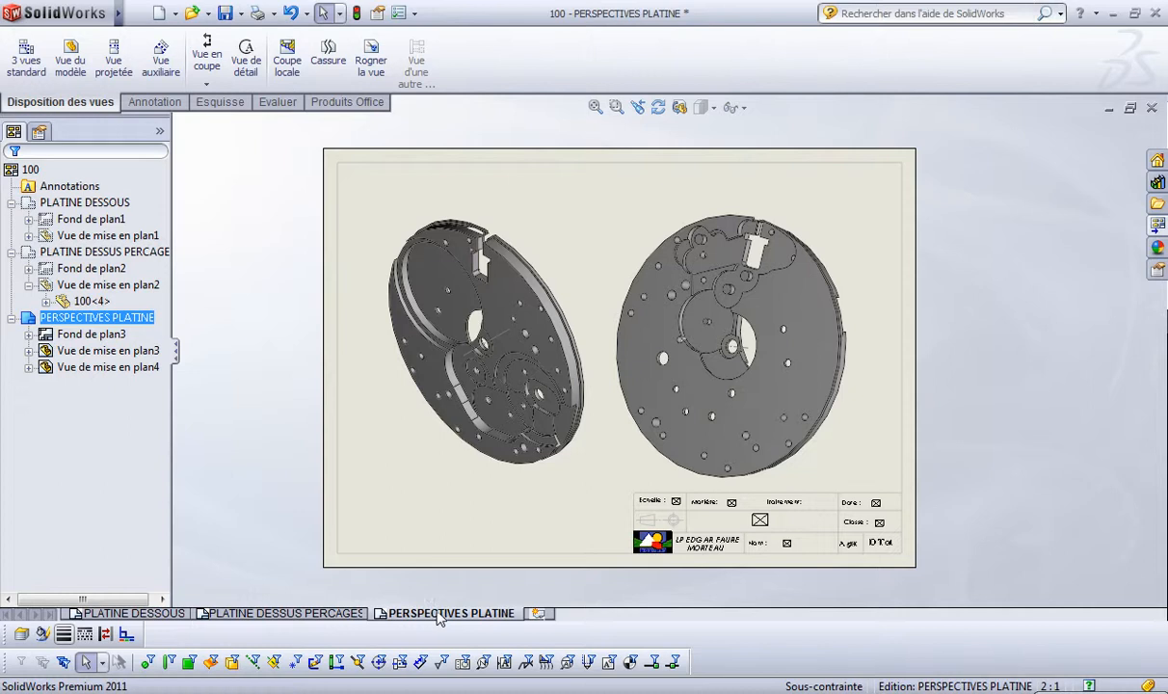
pyautogui.click(313, 613)
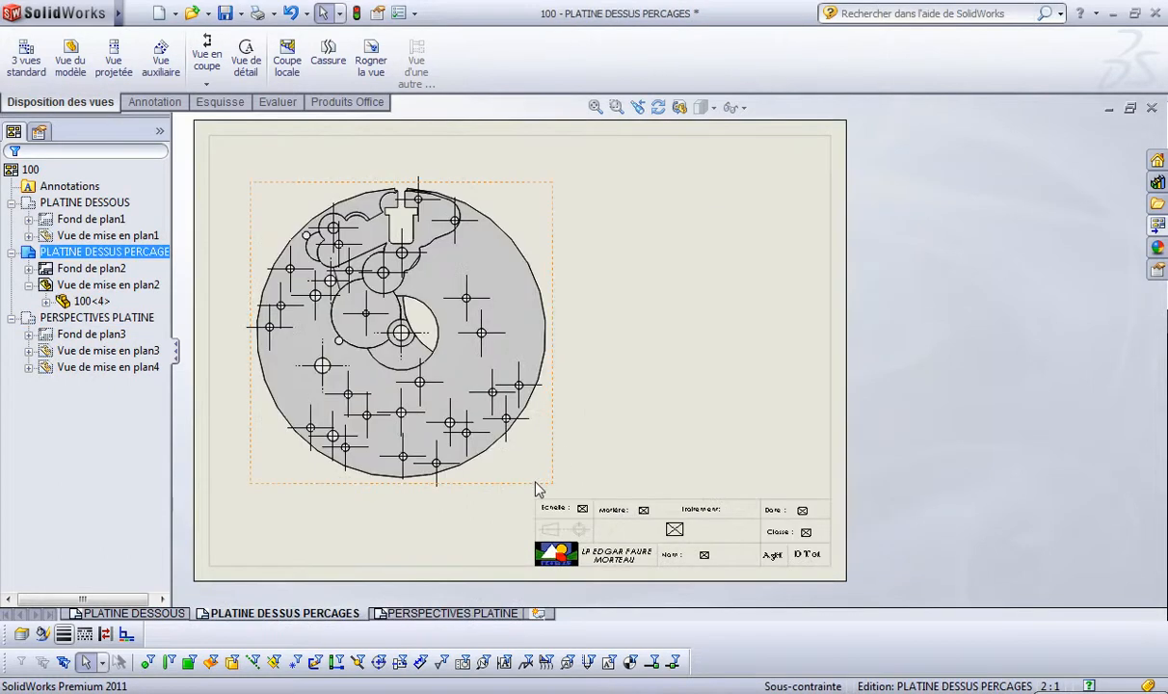
# Step: Move the plate view slightly up the sheet and start a hole table for it with the central hole's edge as origin
pyautogui.moveTo(537, 488)
pyautogui.mouseDown()
pyautogui.moveTo(508, 430)
pyautogui.moveTo(534, 466)
pyautogui.mouseUp()
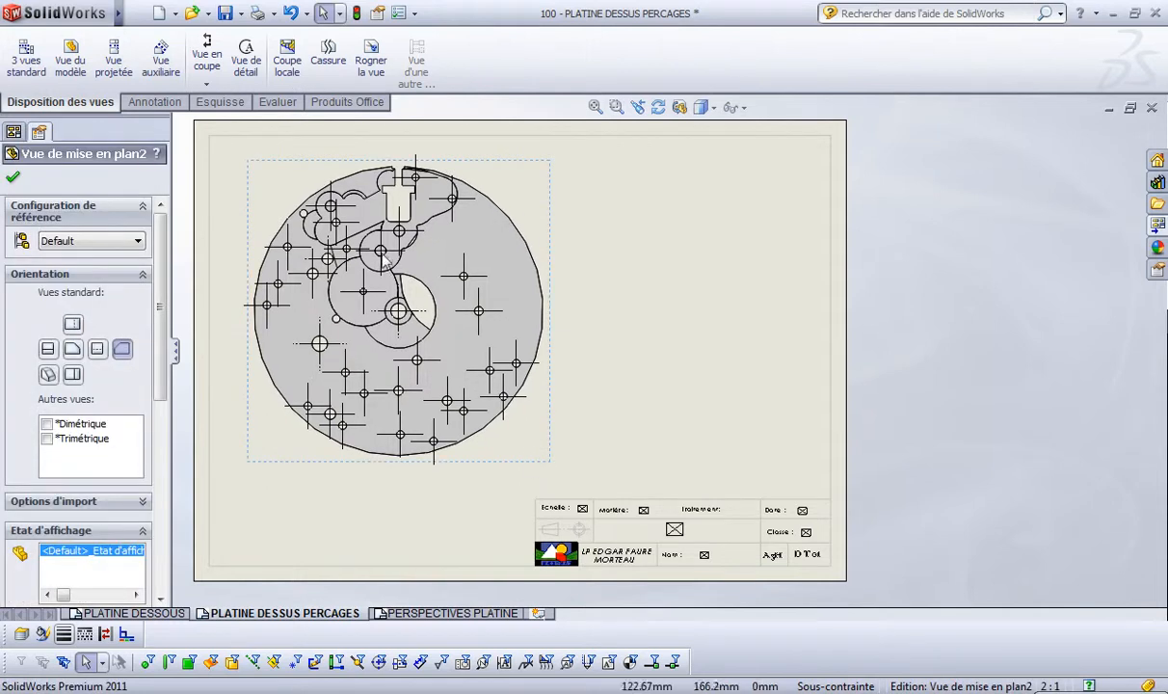
pyautogui.click(152, 102)
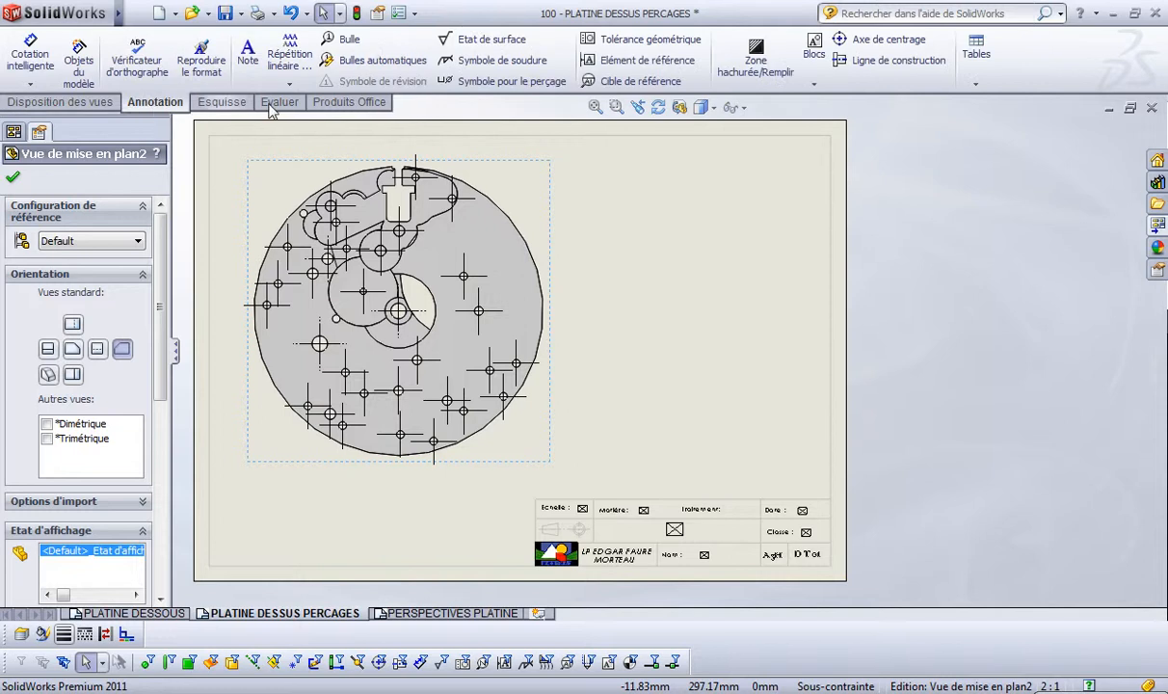
pyautogui.click(975, 67)
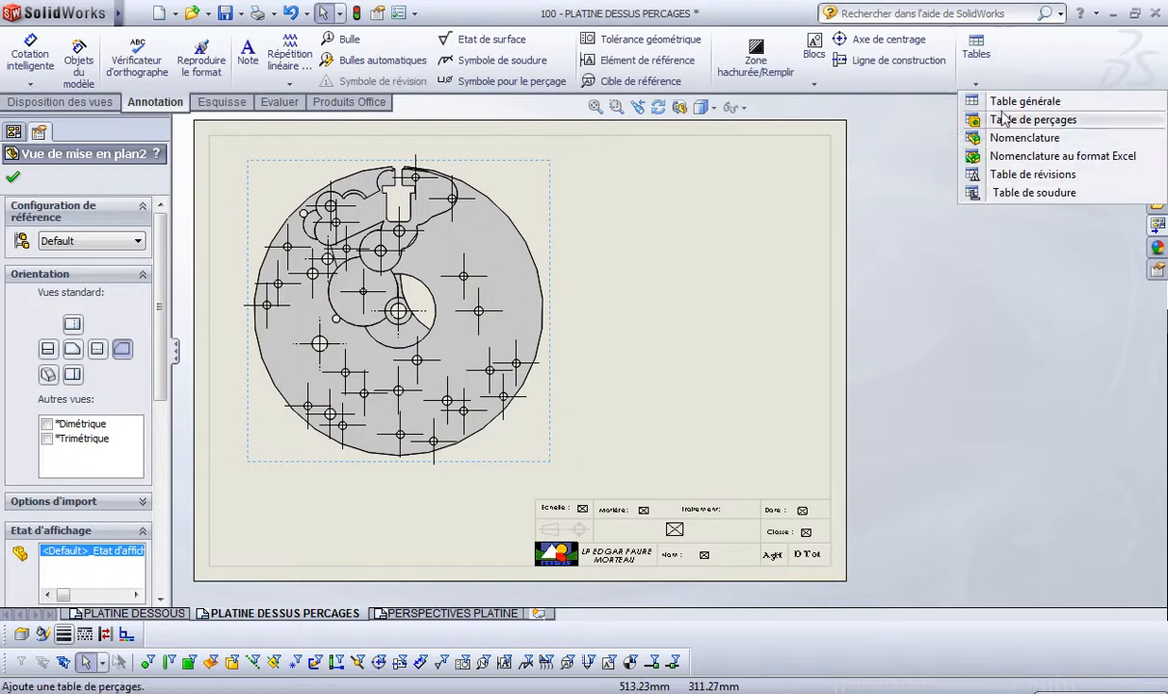
pyautogui.click(1025, 123)
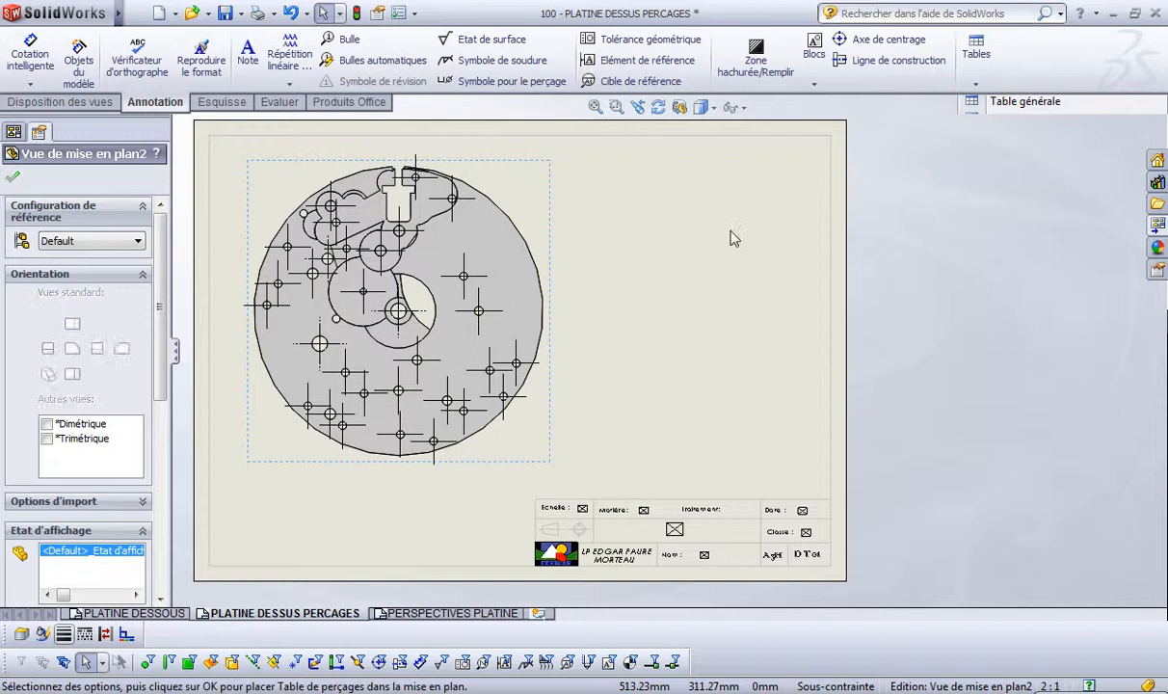
pyautogui.scroll(-5, 508, 374)
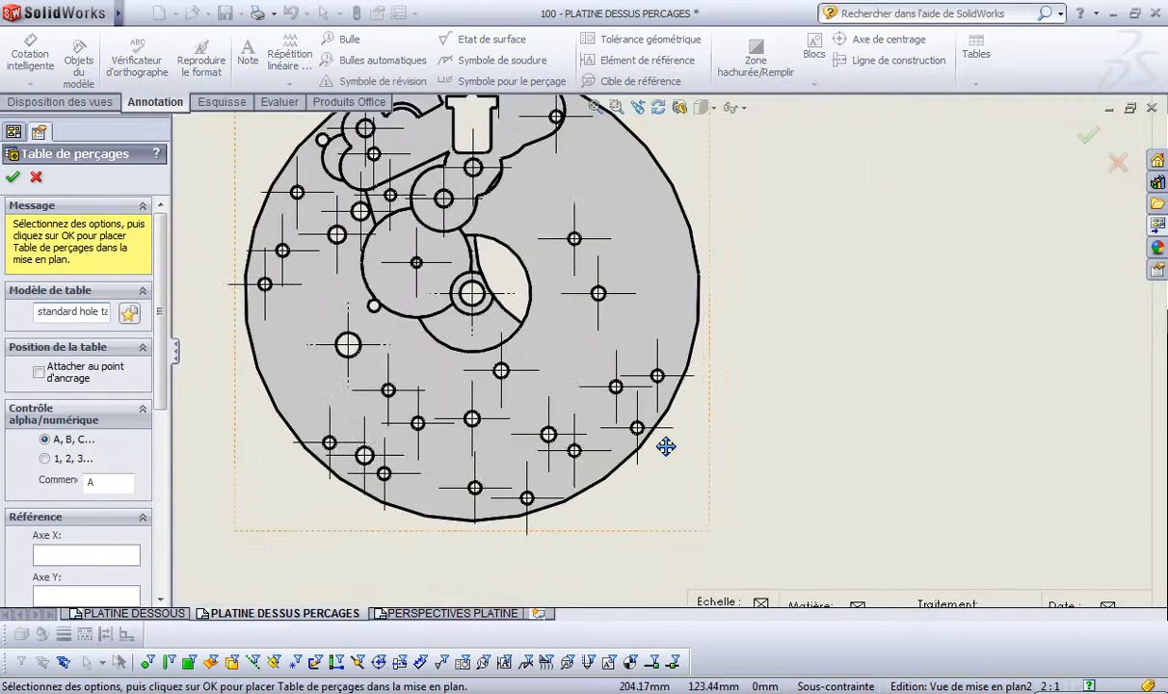
pyautogui.scroll(3, 653, 452)
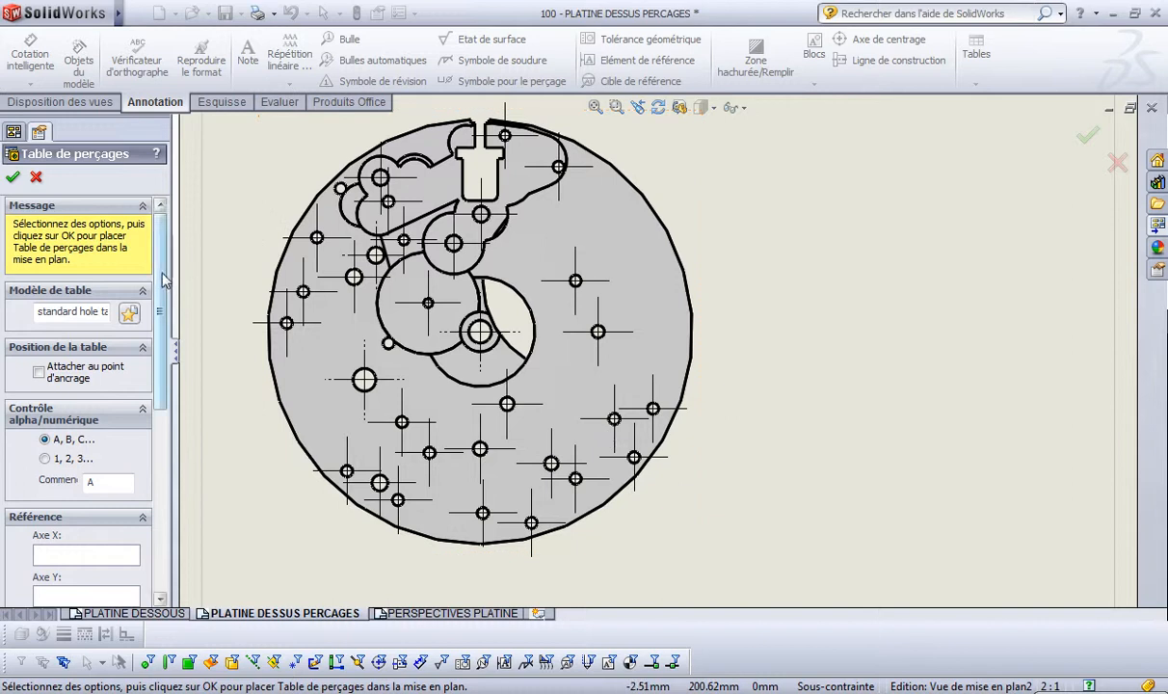
pyautogui.moveTo(163, 279); pyautogui.dragTo(167, 390)
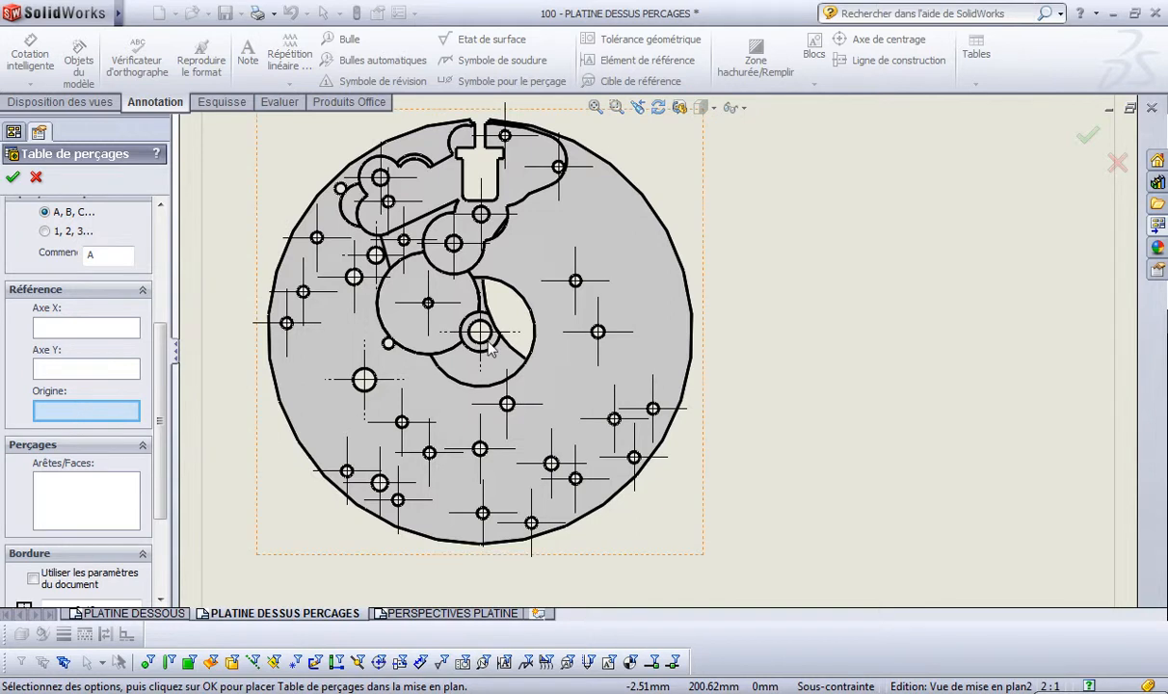
pyautogui.scroll(-5, 488, 348)
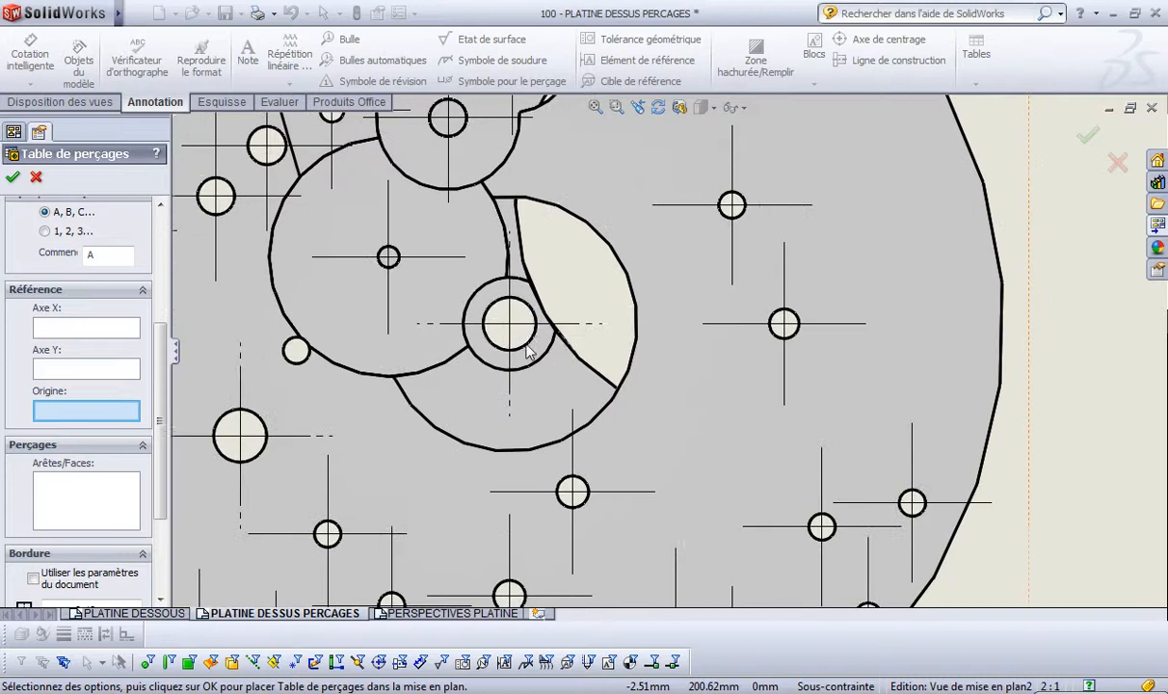
pyautogui.click(520, 346)
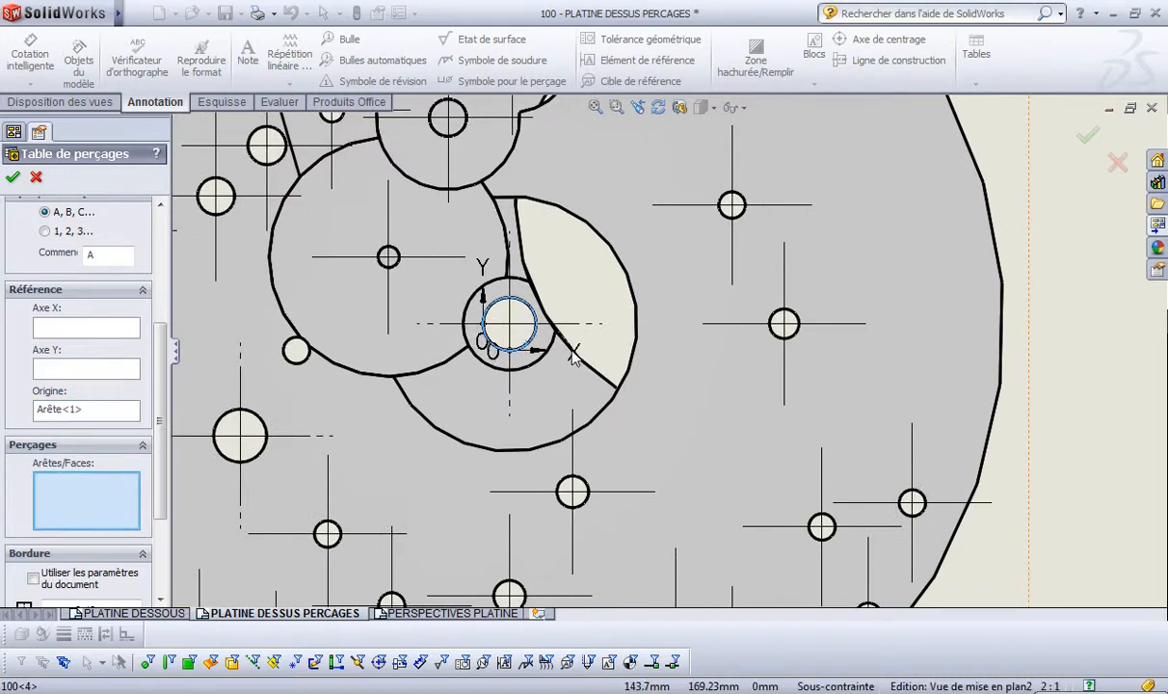
# Step: Add the two small holes to the right of the plate's centre to the hole table
pyautogui.scroll(3, 456, 331)
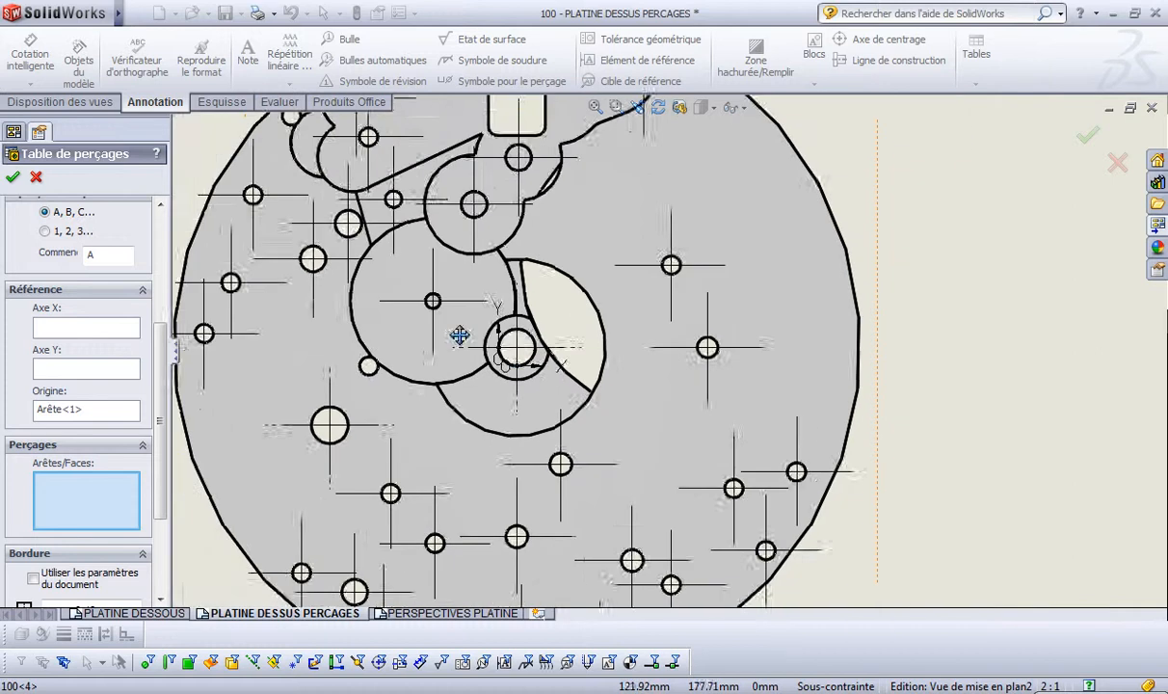
pyautogui.scroll(4, 405, 330)
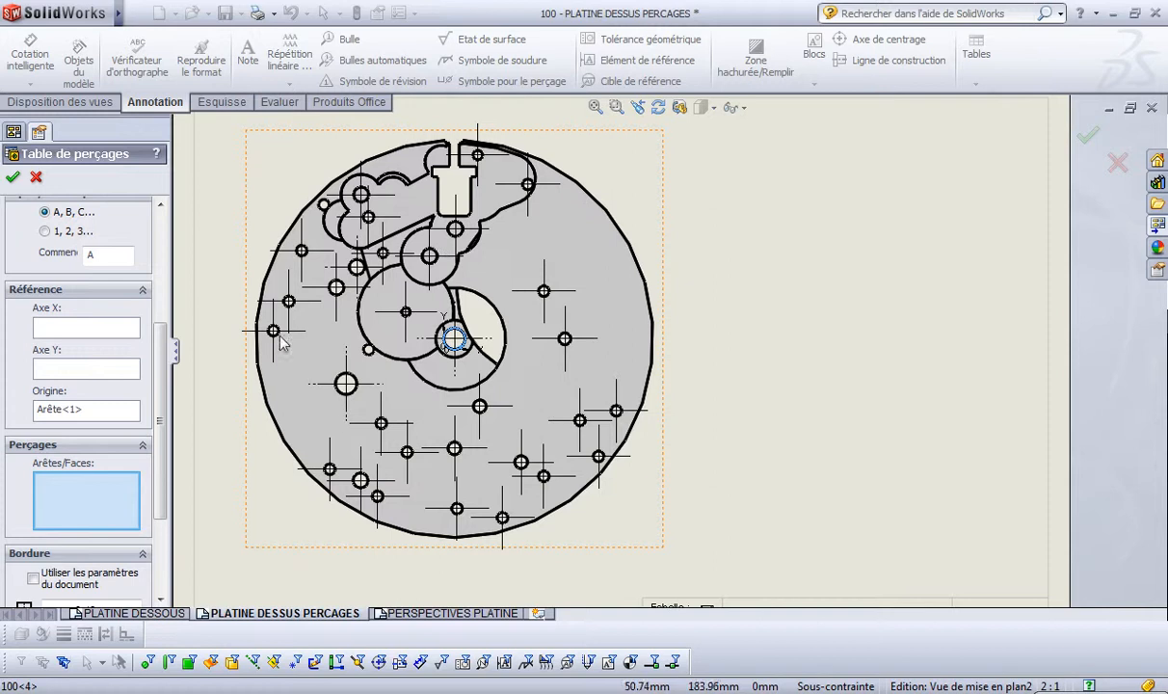
pyautogui.scroll(-2, 430, 318)
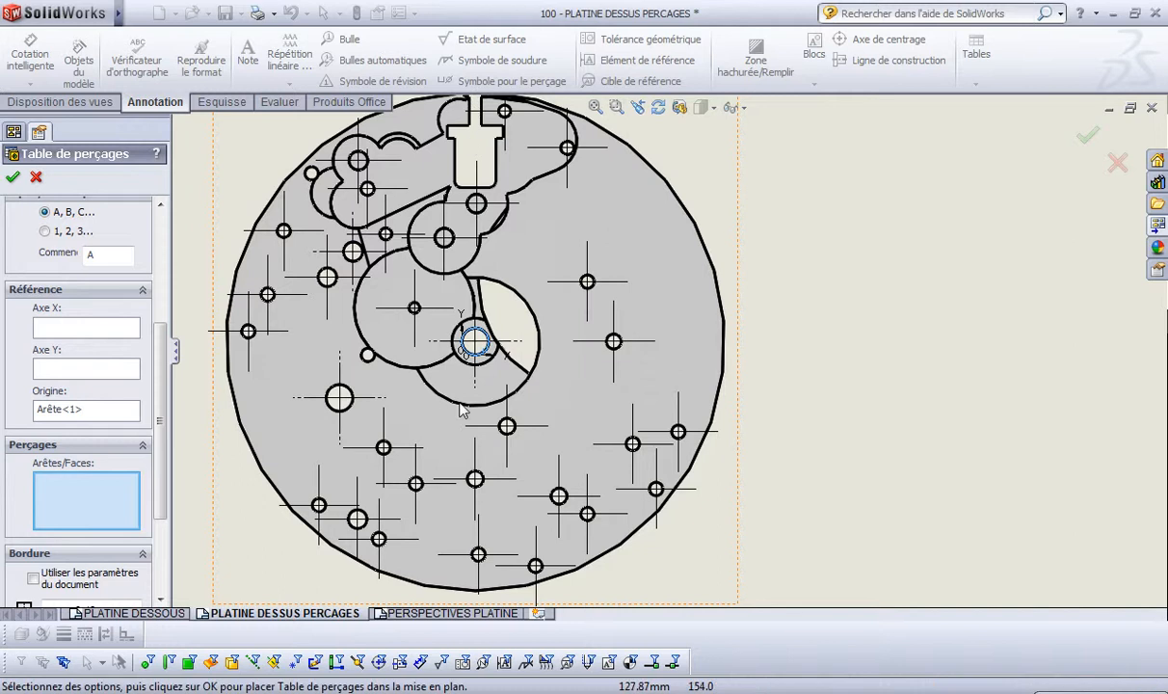
pyautogui.scroll(-5, 522, 283)
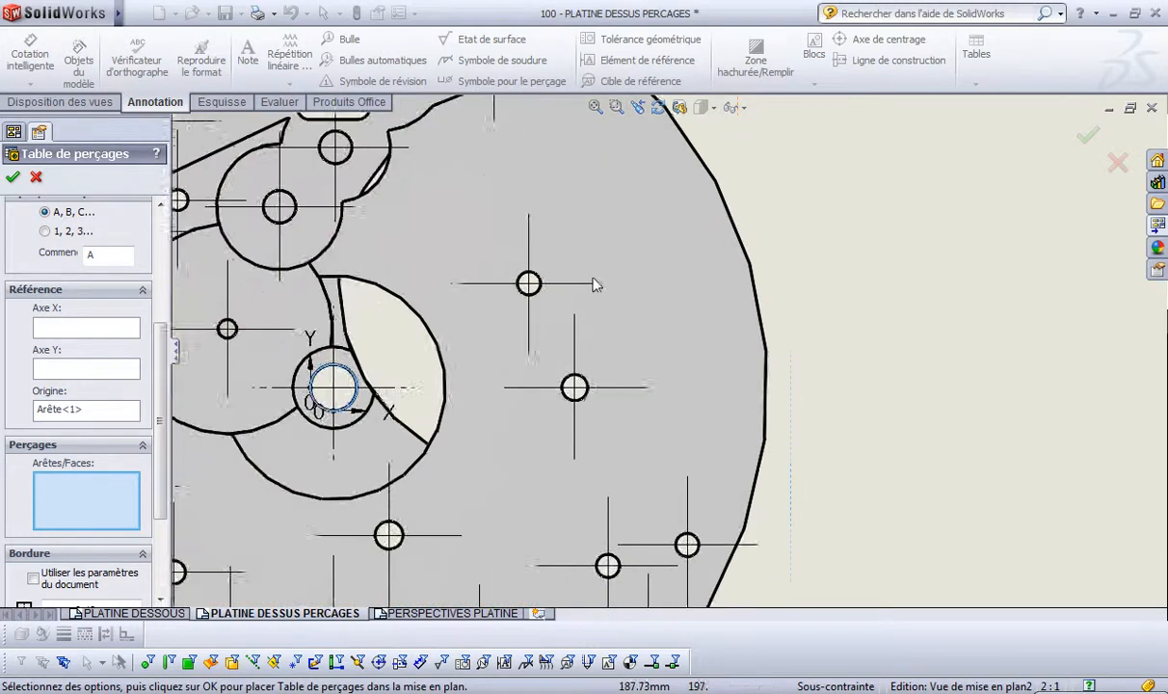
pyautogui.click(518, 306)
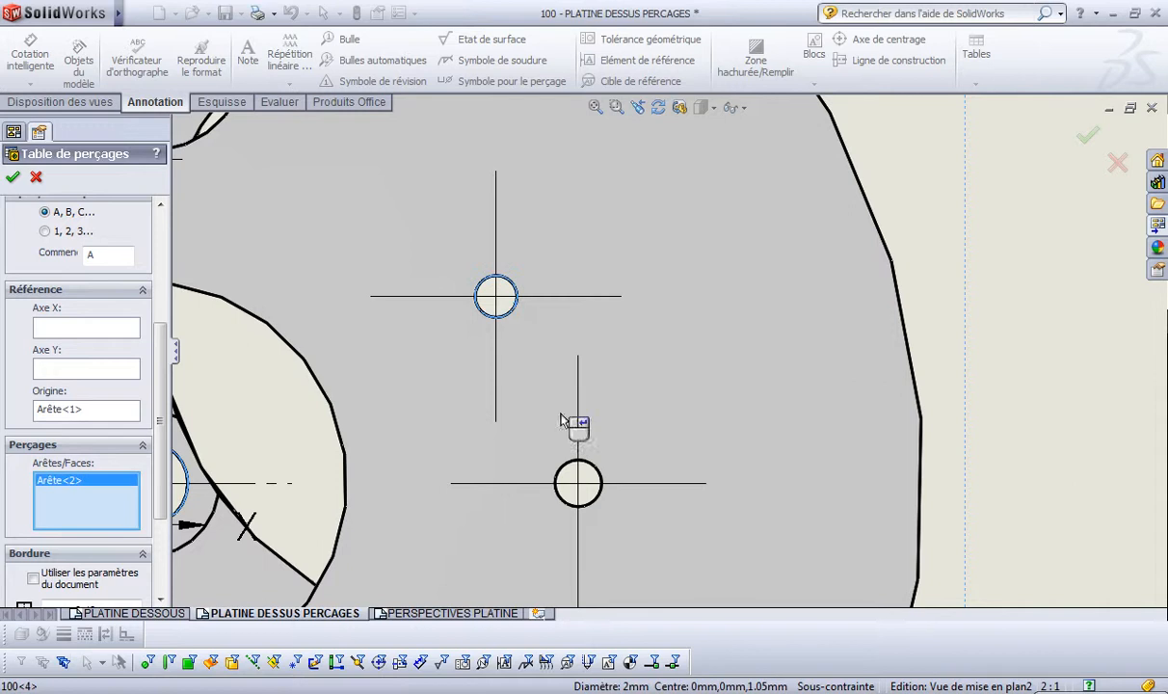
pyautogui.click(599, 473)
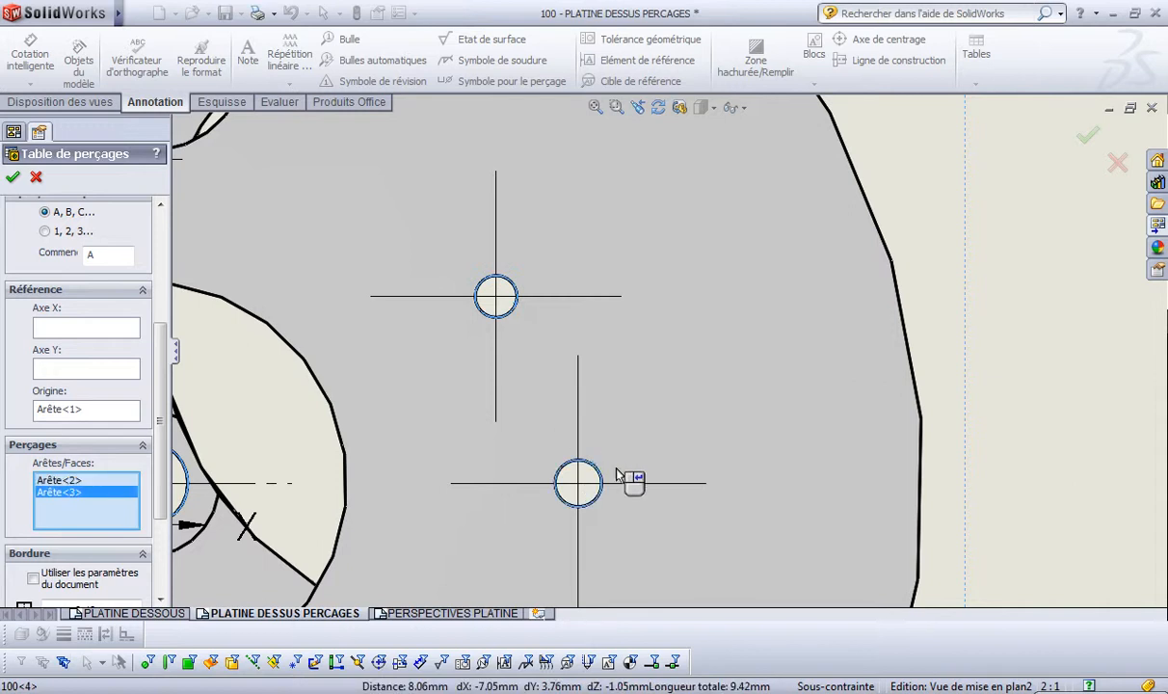
# Step: Add the group of three holes near the plate's lower-right edge to the hole table
pyautogui.moveTo(672, 570); pyautogui.dragTo(751, 216, button='middle')
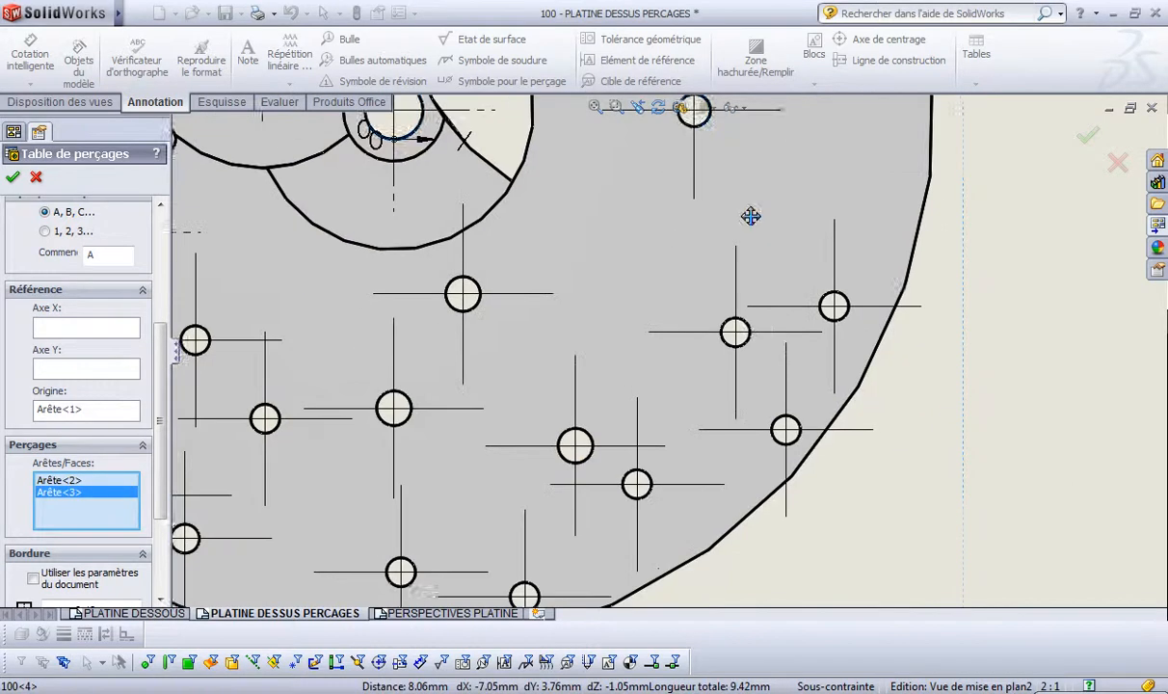
pyautogui.click(749, 332)
pyautogui.click(829, 305)
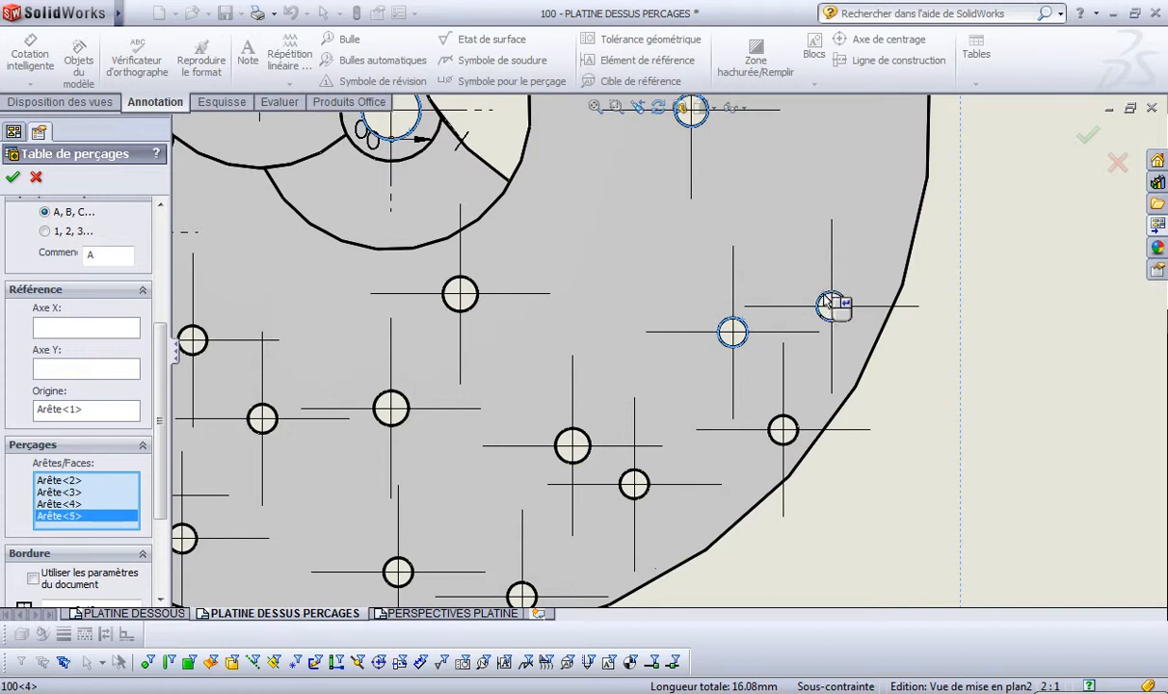
pyautogui.click(783, 429)
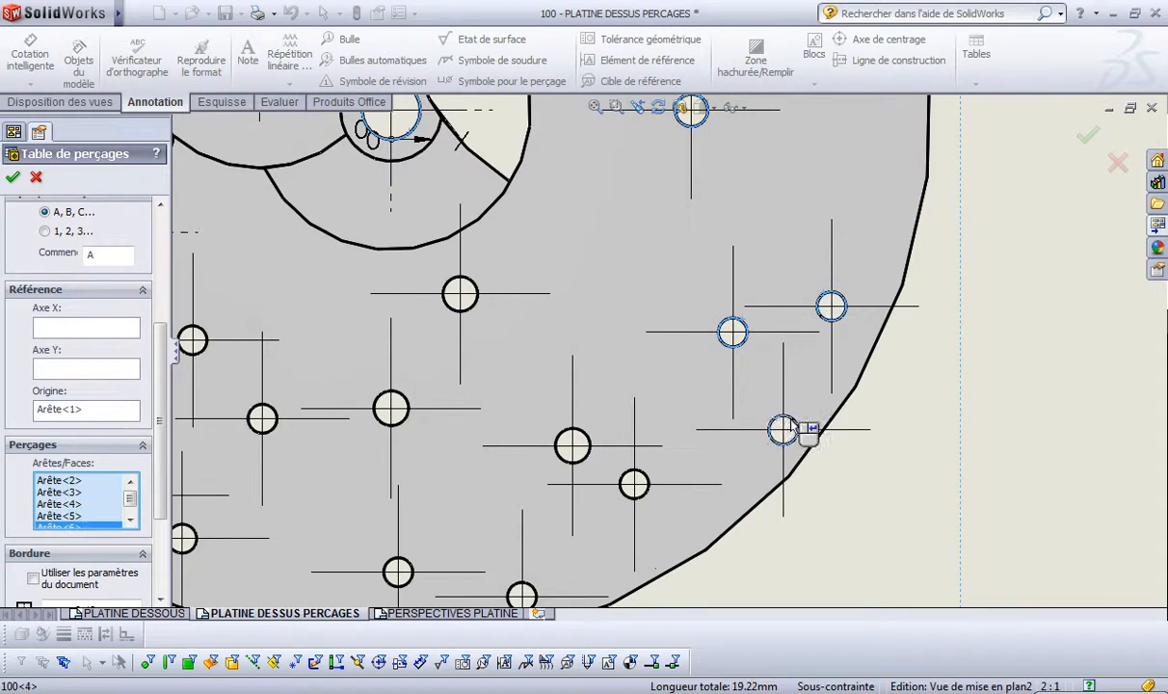
# Step: Try to add the rounded pocket edge around the plate's upper-left hole to the hole table
pyautogui.scroll(5, 718, 453)
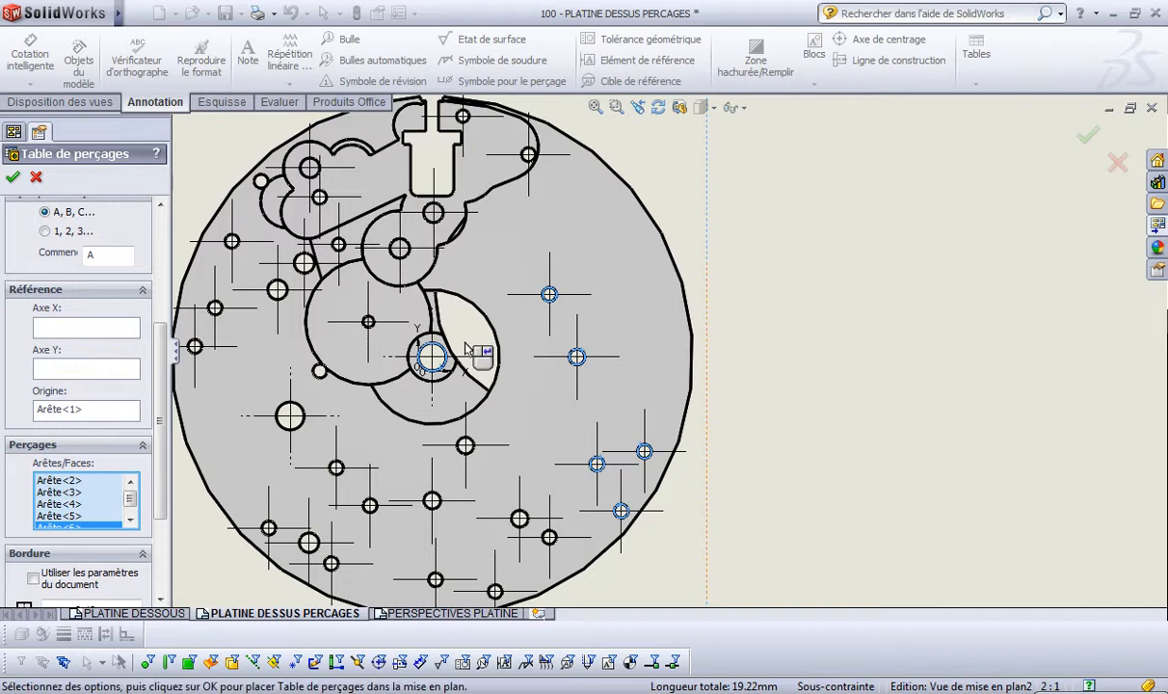
pyautogui.scroll(-2, 471, 350)
pyautogui.moveTo(408, 214)
pyautogui.mouseDown(button='middle')
pyautogui.moveTo(459, 314)
pyautogui.moveTo(562, 435)
pyautogui.mouseUp(button='middle')
pyautogui.scroll(-3, 562, 435)
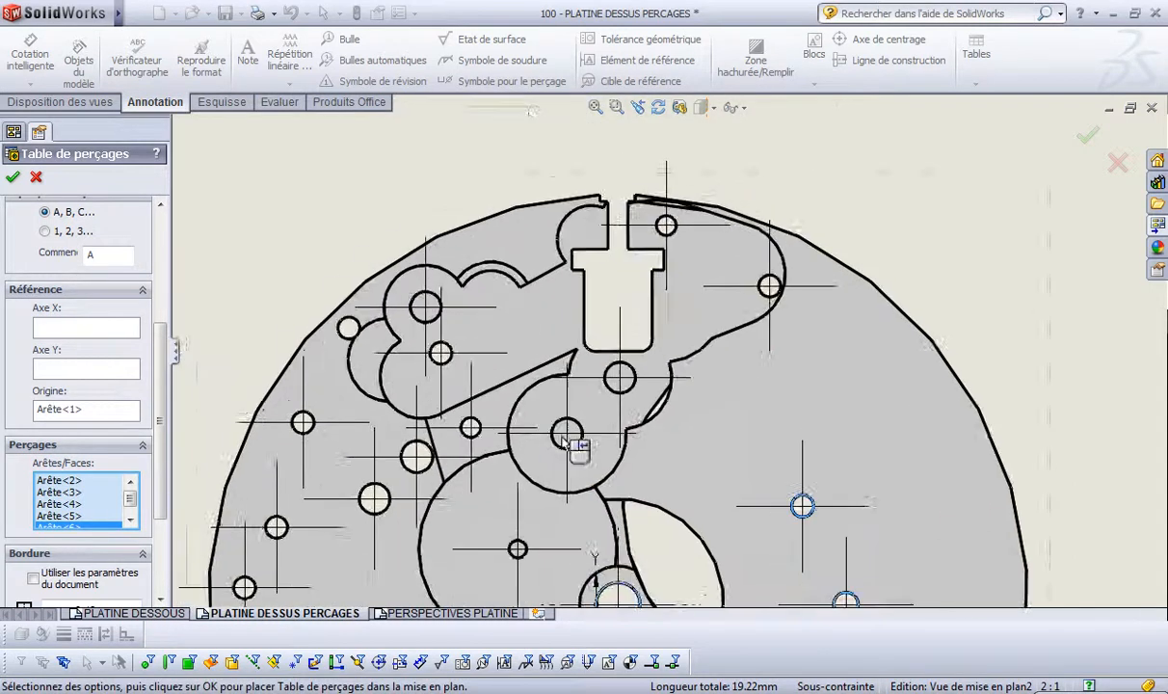
pyautogui.scroll(-2, 453, 270)
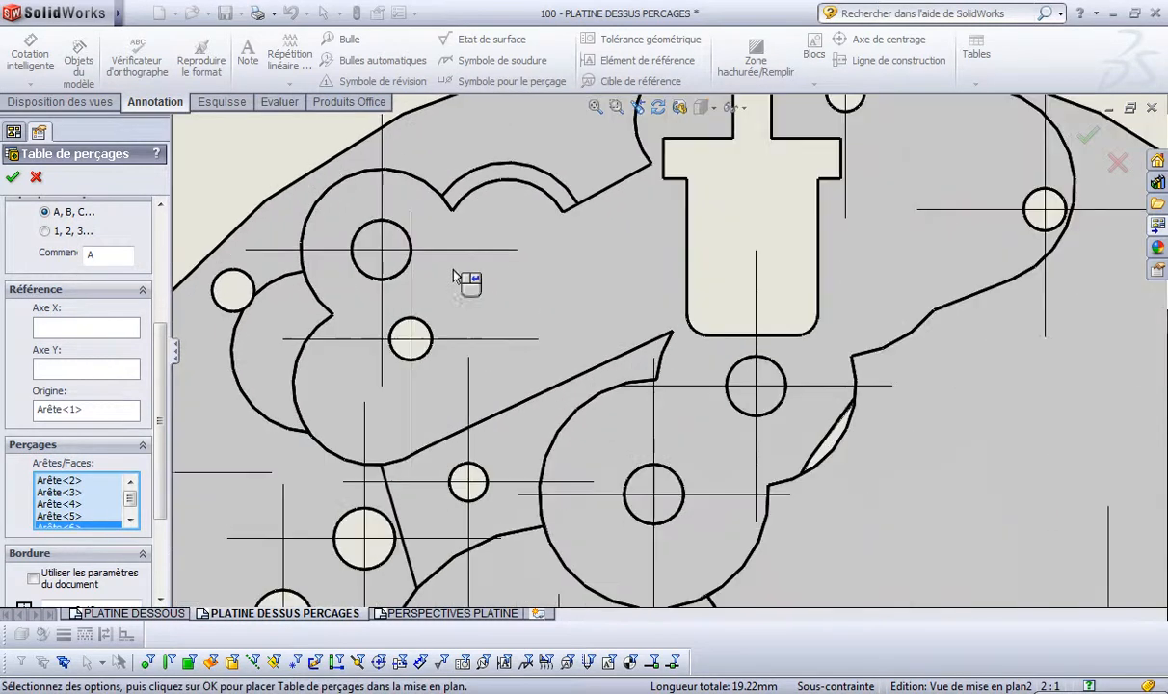
pyautogui.click(378, 176)
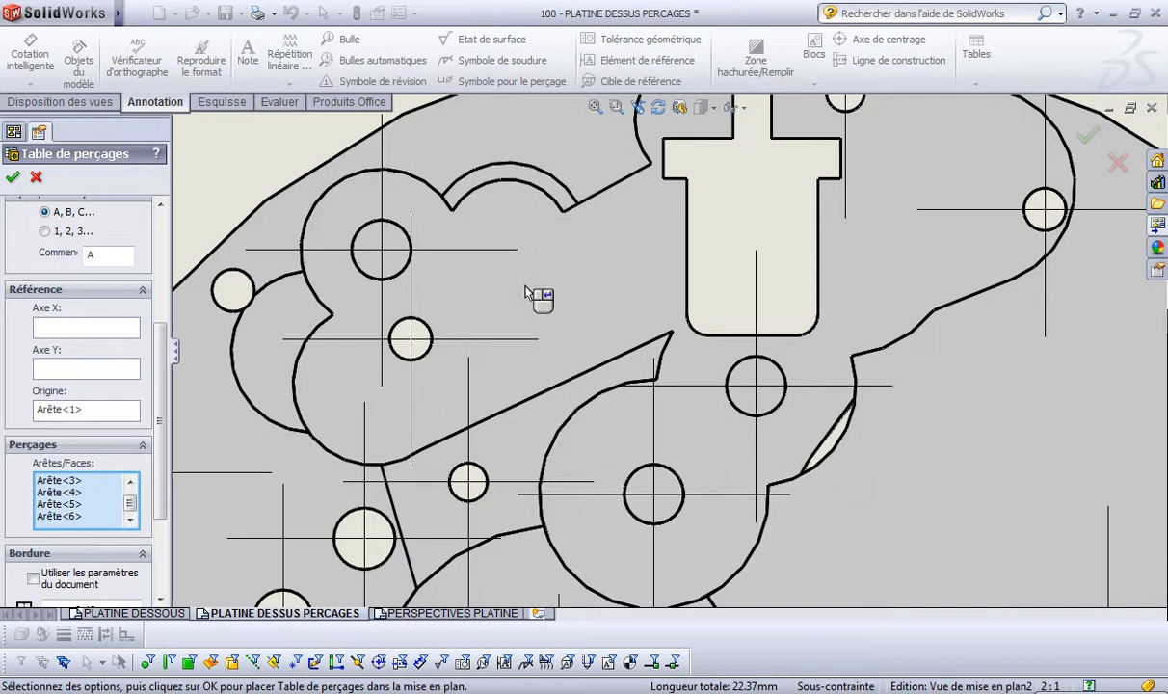
# Step: Generate the hole table and place it in the upper-right corner of the drawing frame
pyautogui.scroll(2, 506, 284)
pyautogui.scroll(4, 498, 281)
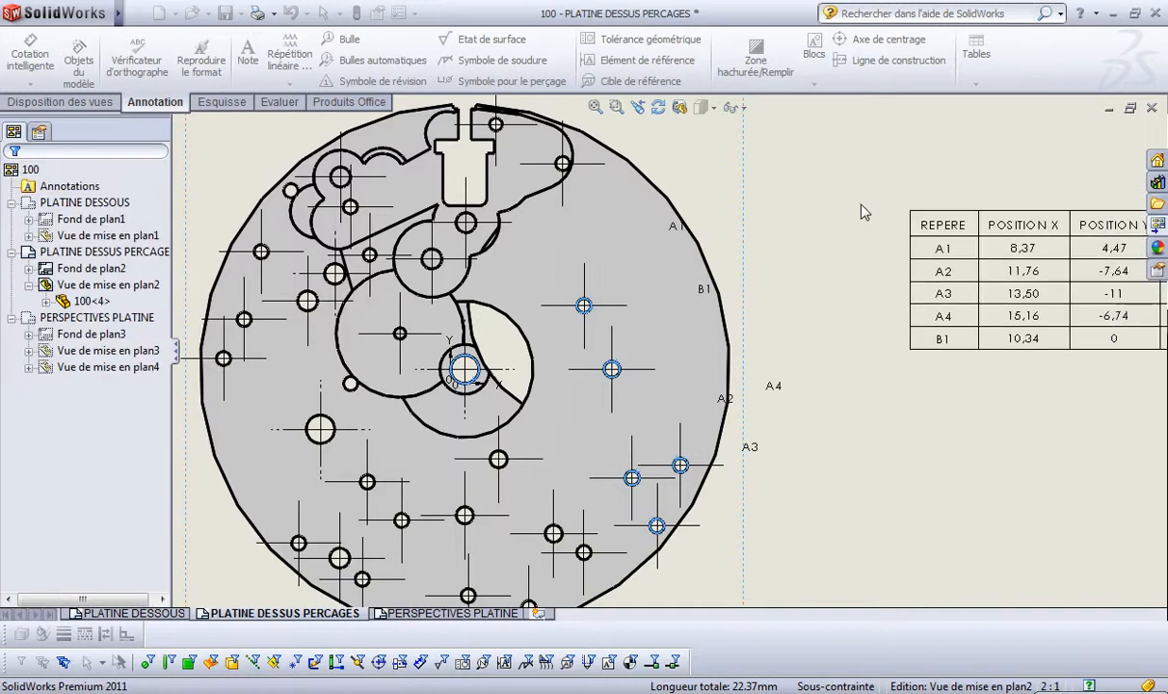
pyautogui.scroll(1, 857, 204)
pyautogui.moveTo(843, 203); pyautogui.dragTo(698, 202, button='middle')
pyautogui.scroll(1, 552, 156)
pyautogui.click(613, 141)
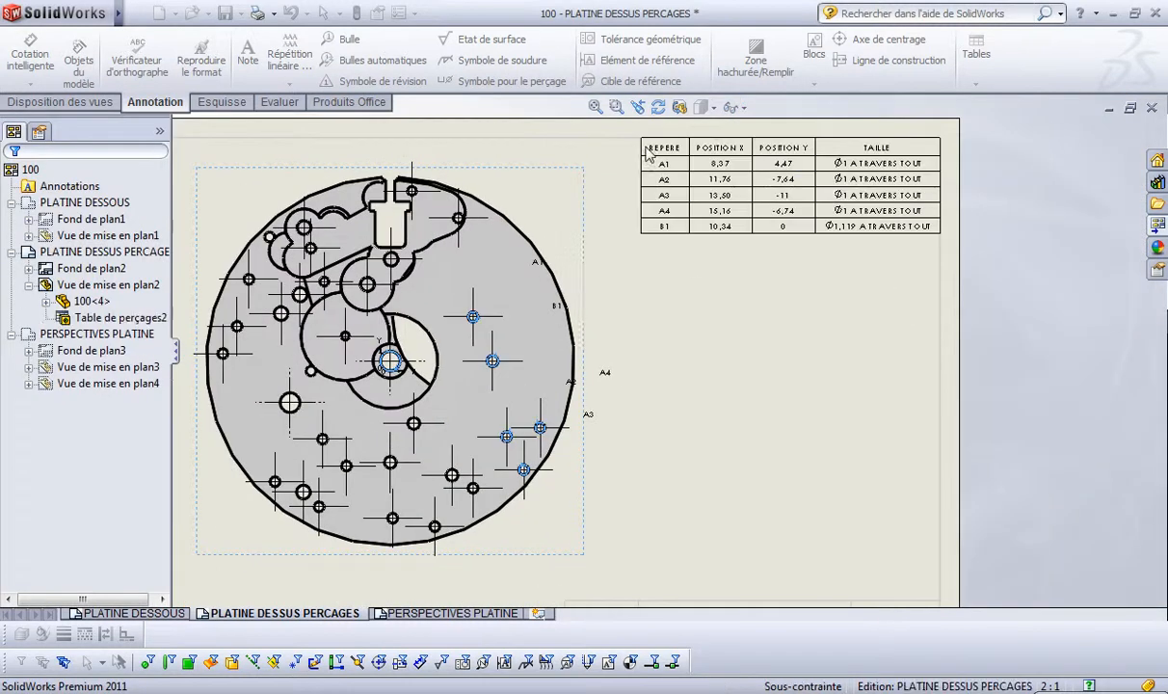
# Step: Check the hole table's positions and sizes, and move label A1 next to its hole, the upper one right of the plate's centre
pyautogui.scroll(-5, 700, 305)
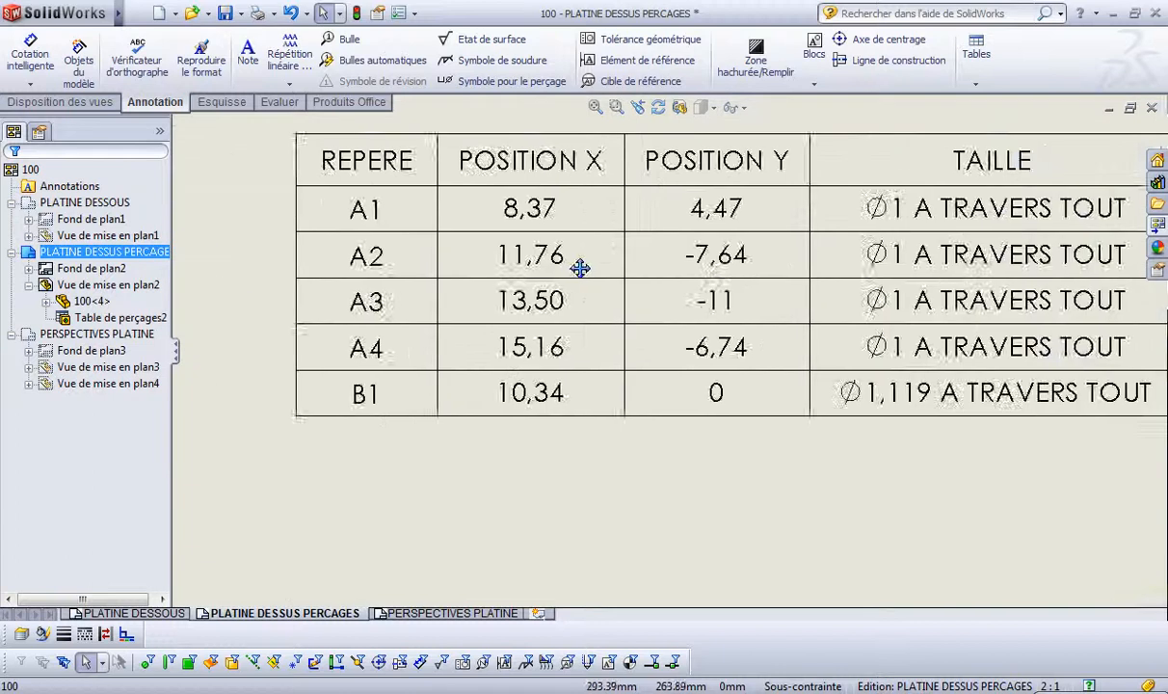
pyautogui.scroll(2, 571, 268)
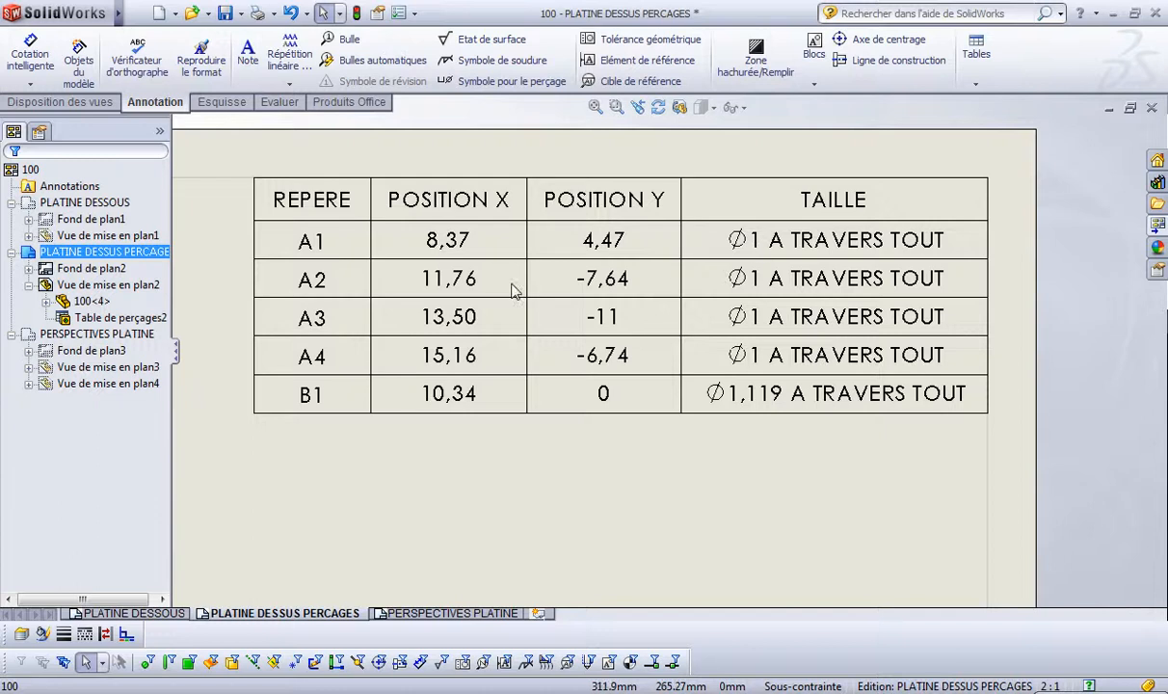
pyautogui.scroll(5, 683, 387)
pyautogui.scroll(-3, 683, 388)
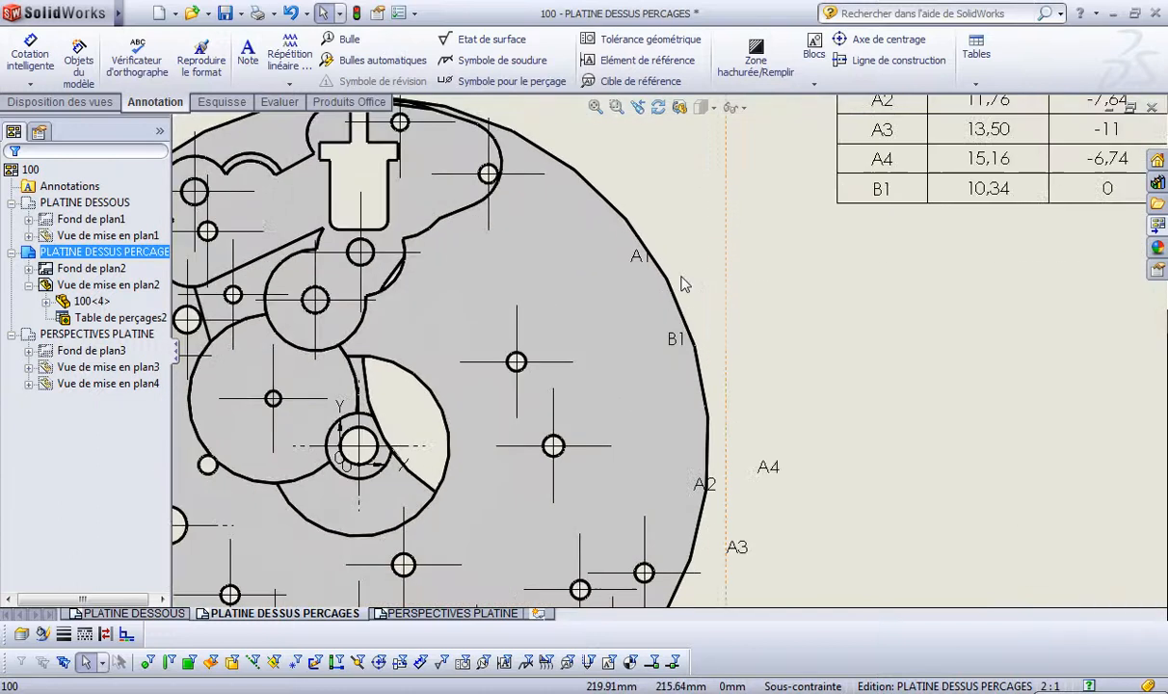
pyautogui.moveTo(623, 262); pyautogui.dragTo(508, 361)
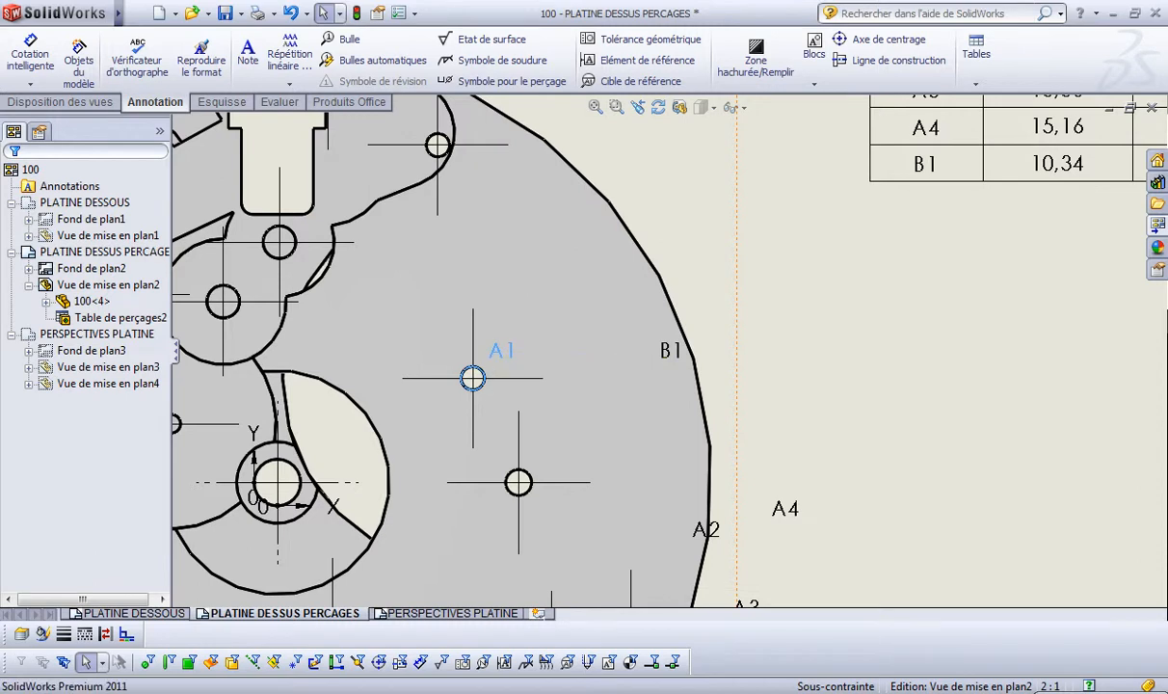
pyautogui.scroll(-5, 460, 386)
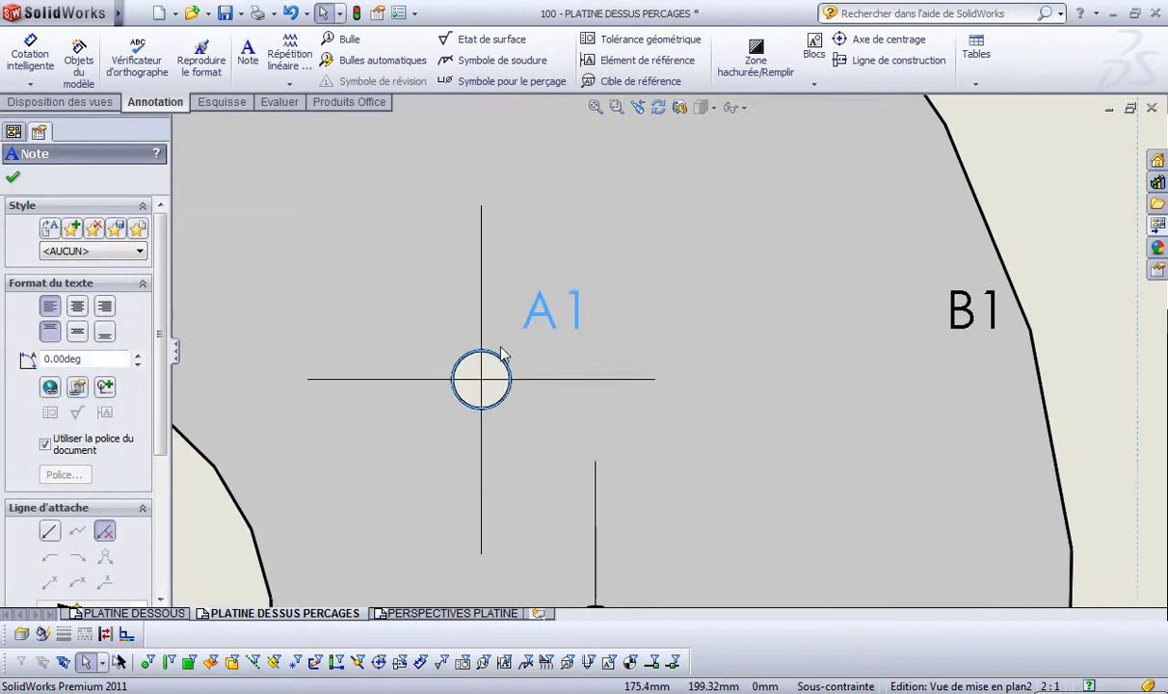
pyautogui.scroll(3, 850, 358)
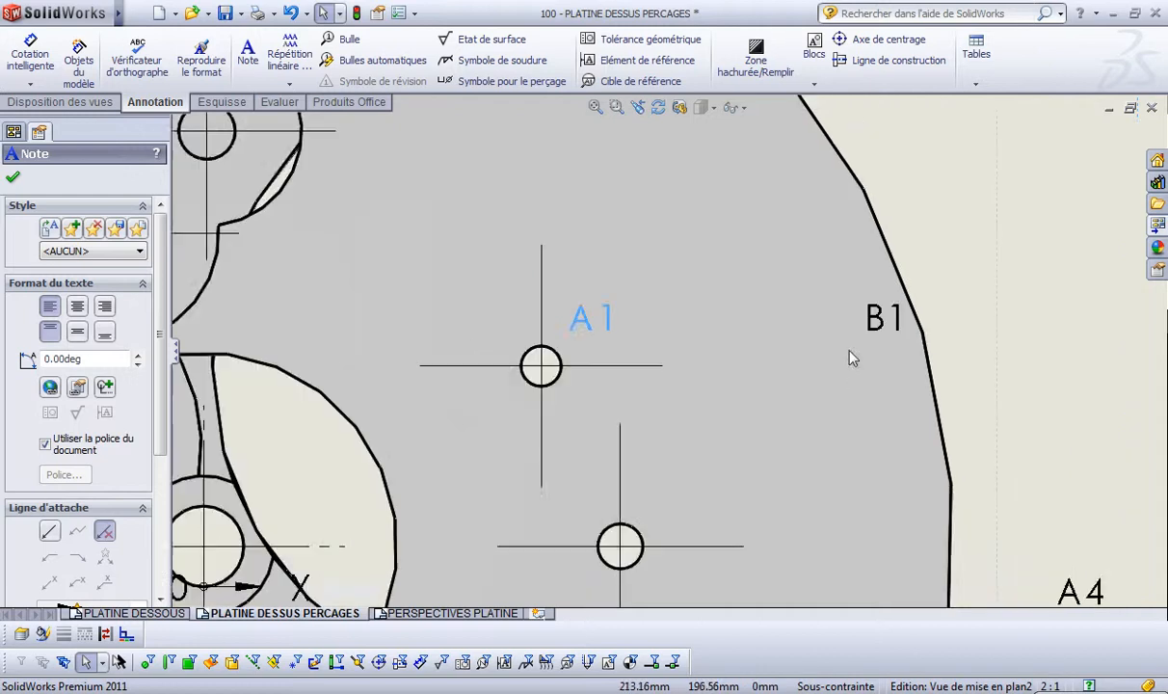
# Step: Give label A1 a straight leader, attach its arrow to the hole's edge, and adjust the label's position
pyautogui.moveTo(604, 250); pyautogui.dragTo(621, 226)
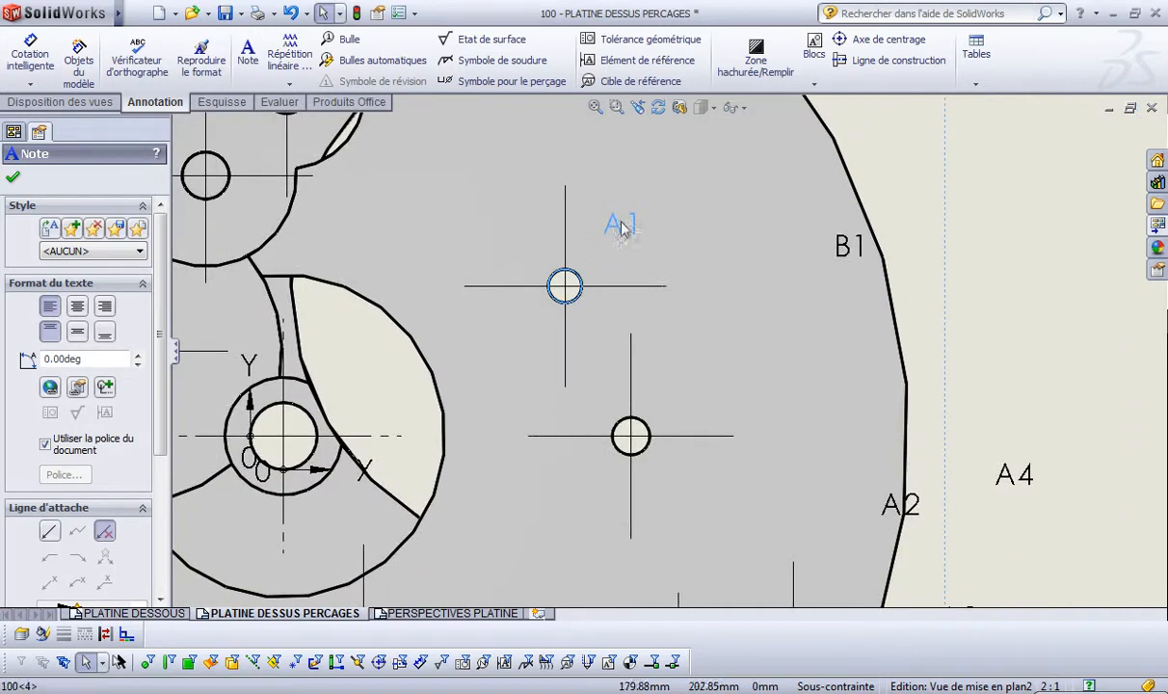
pyautogui.click(50, 533)
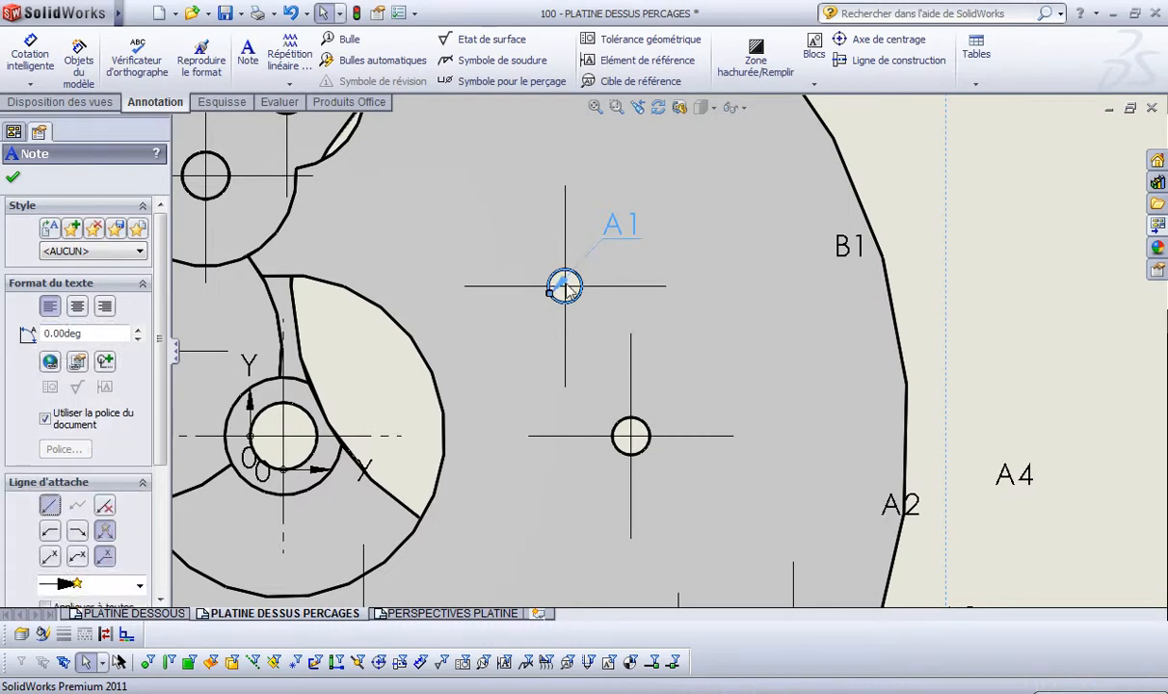
pyautogui.moveTo(576, 260); pyautogui.dragTo(576, 272)
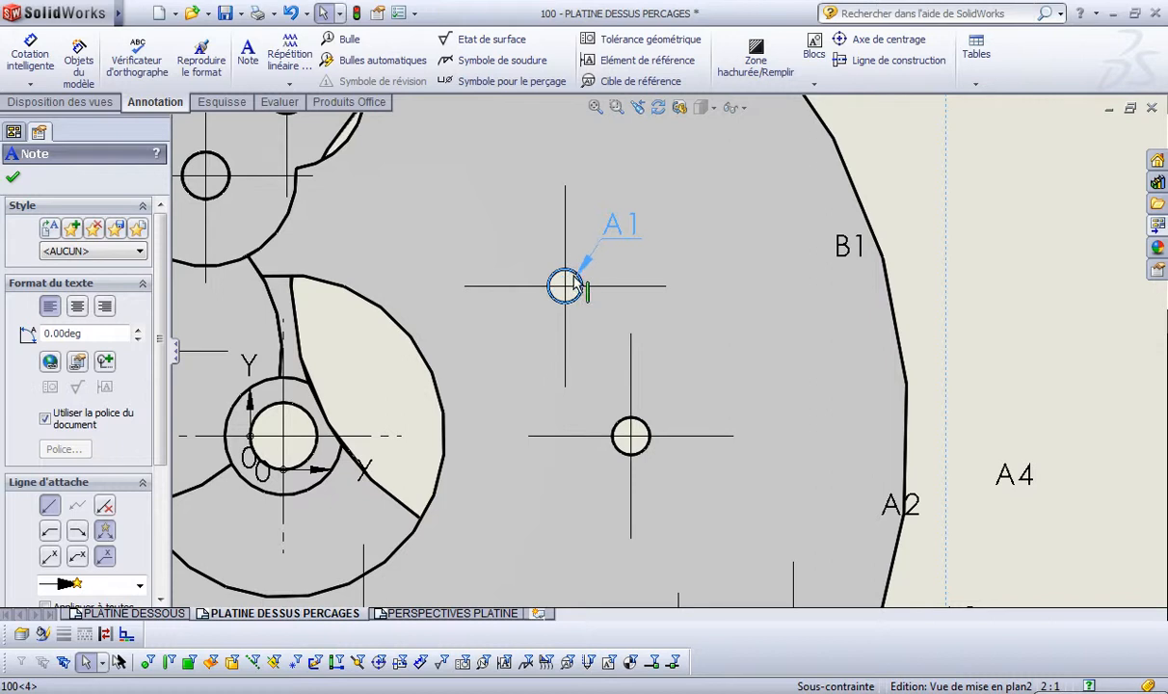
pyautogui.moveTo(627, 222); pyautogui.dragTo(630, 228)
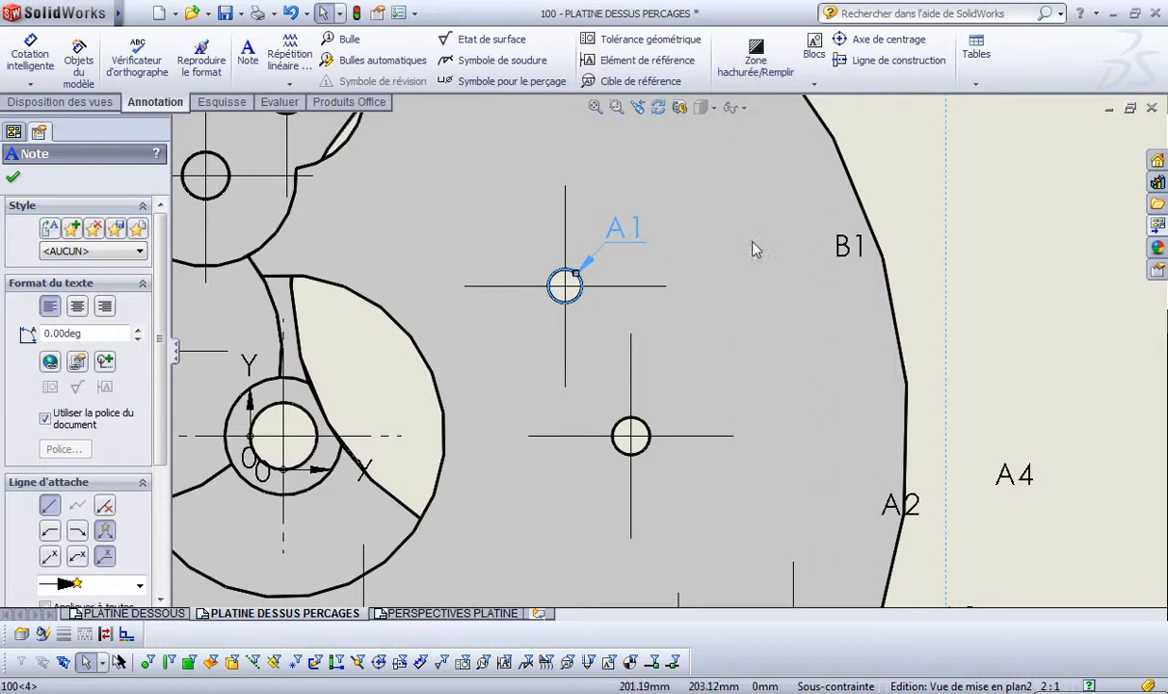
# Step: Move labels B1, A2, A3 and A4 next to their matching holes in the right half of the plate
pyautogui.moveTo(840, 244)
pyautogui.mouseDown()
pyautogui.moveTo(696, 335)
pyautogui.moveTo(667, 393)
pyautogui.mouseUp()
pyautogui.scroll(1, 957, 485)
pyautogui.moveTo(958, 485); pyautogui.dragTo(907, 348, button='middle')
pyautogui.moveTo(870, 333); pyautogui.dragTo(640, 469)
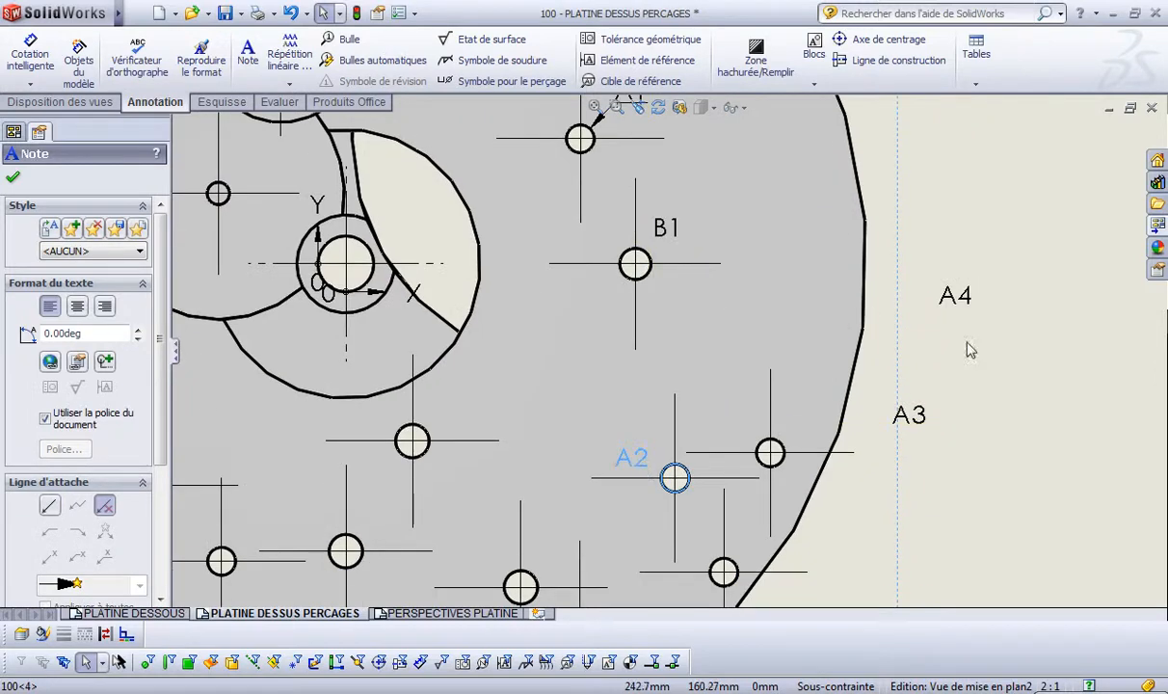
pyautogui.moveTo(906, 422); pyautogui.dragTo(688, 597)
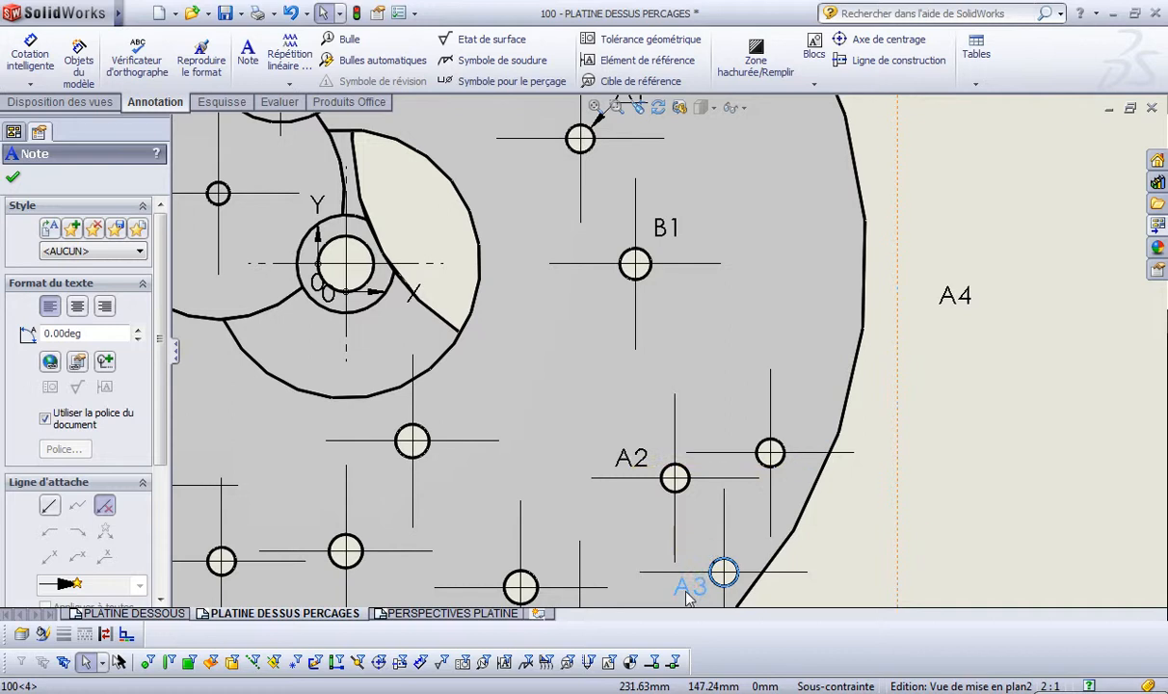
pyautogui.moveTo(949, 297); pyautogui.dragTo(798, 431)
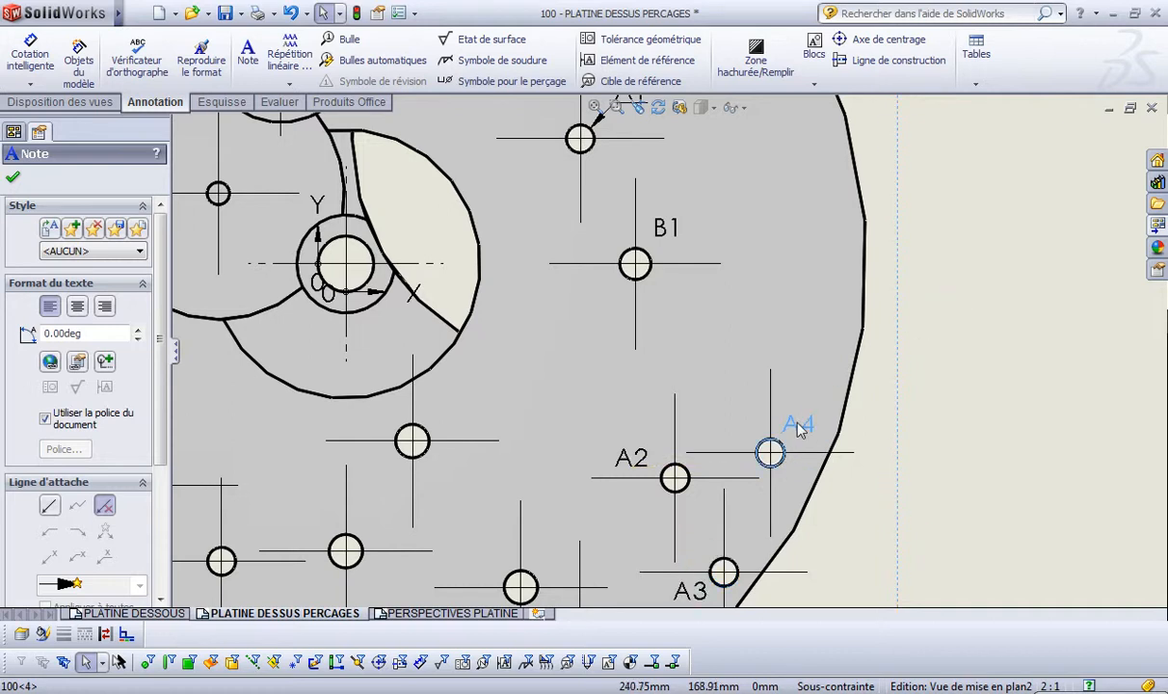
pyautogui.click(990, 307)
# Step: Check the repositioned hole labels on the plate against the entries in the hole table
pyautogui.scroll(4, 1002, 308)
pyautogui.moveTo(1000, 308)
pyautogui.mouseDown(button='middle')
pyautogui.moveTo(869, 365)
pyautogui.moveTo(839, 405)
pyautogui.mouseUp(button='middle')
pyautogui.press('f')
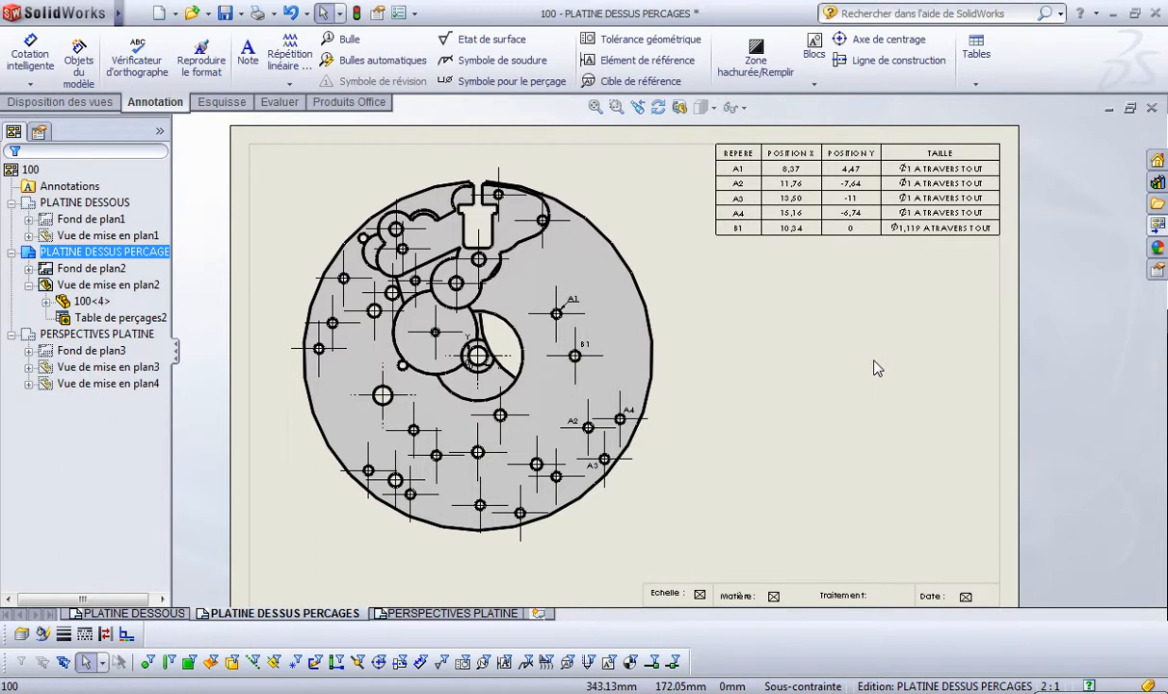
pyautogui.scroll(-5, 821, 385)
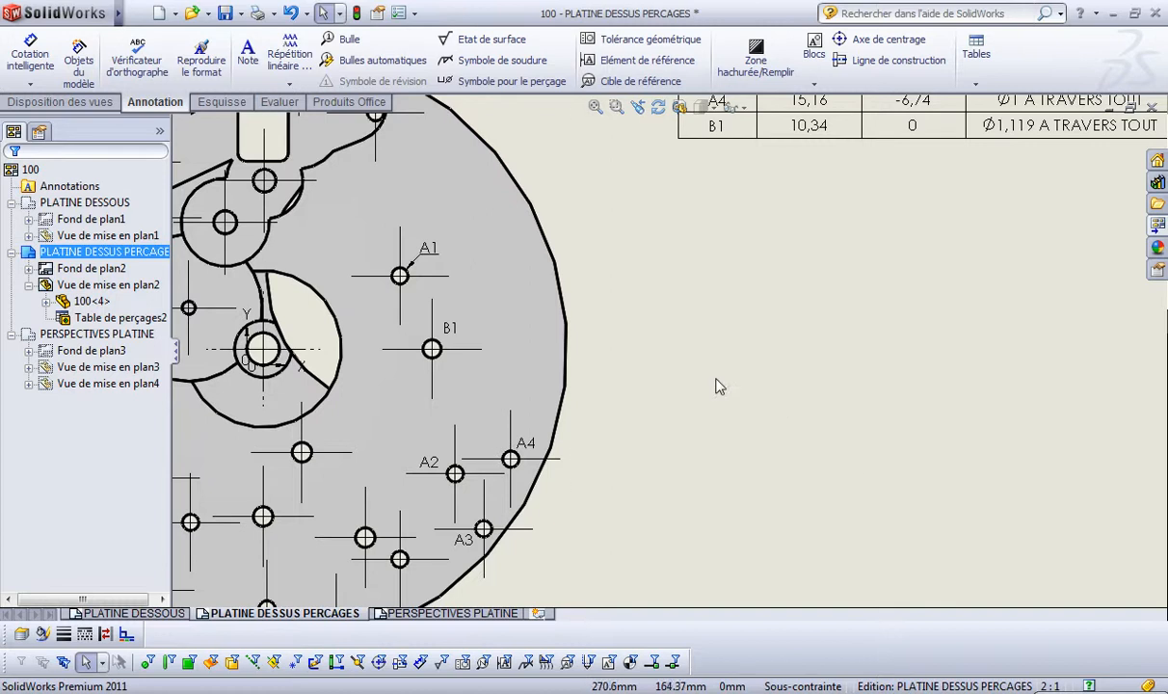
pyautogui.press('f')
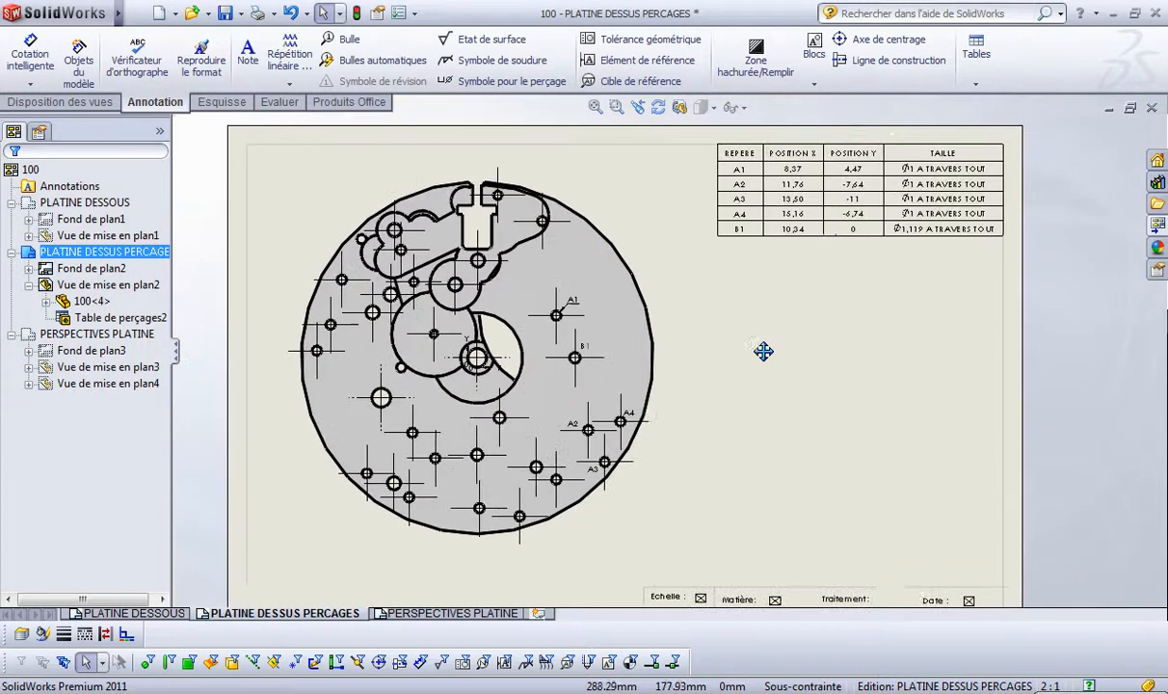
pyautogui.moveTo(776, 352); pyautogui.dragTo(784, 351, button='middle')
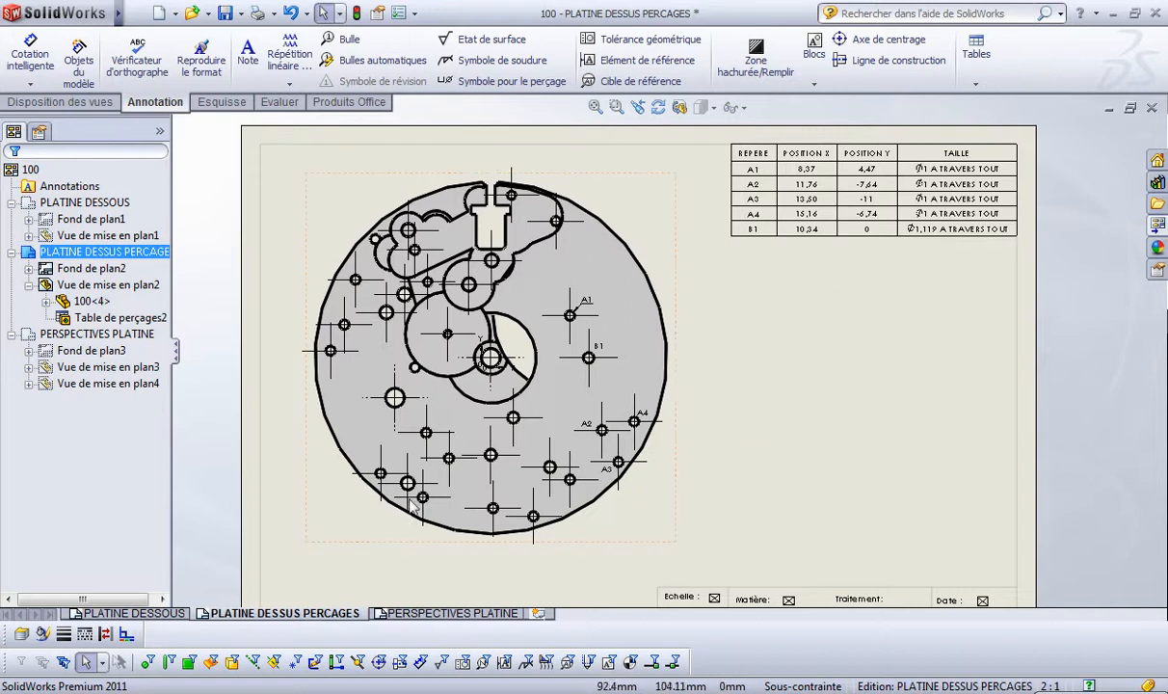
# Step: Dimension the radii of the large rounded pocket end right of the T-shaped slot and the arc left of it
pyautogui.scroll(-2, 493, 269)
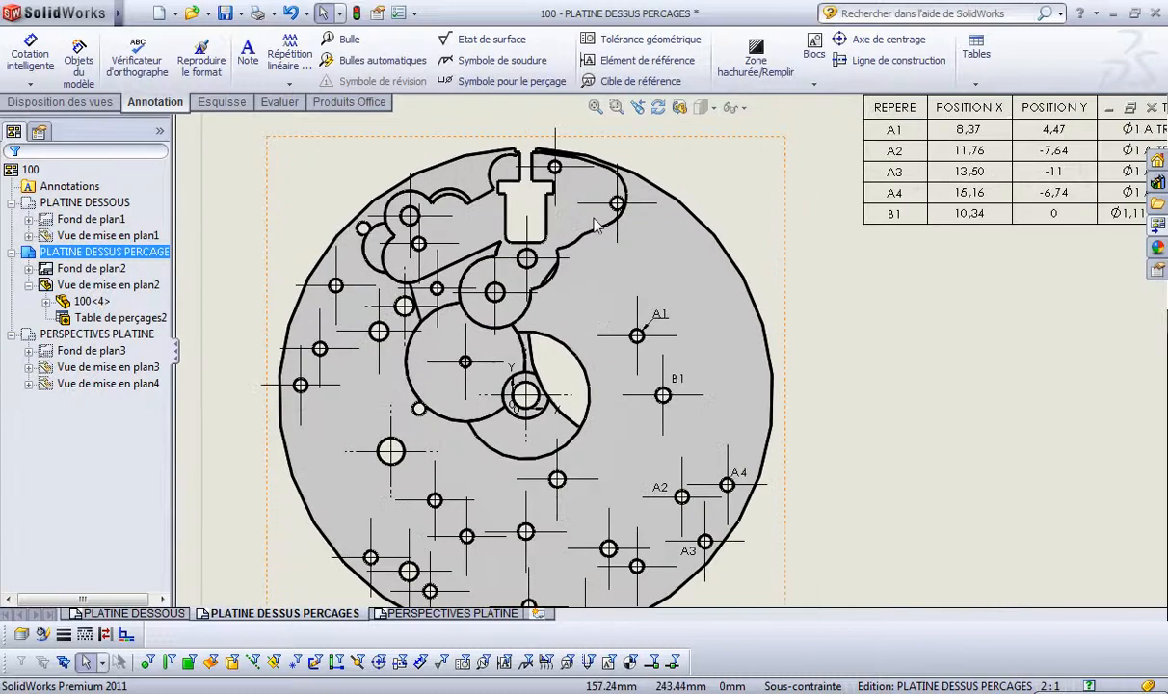
pyautogui.scroll(-4, 597, 224)
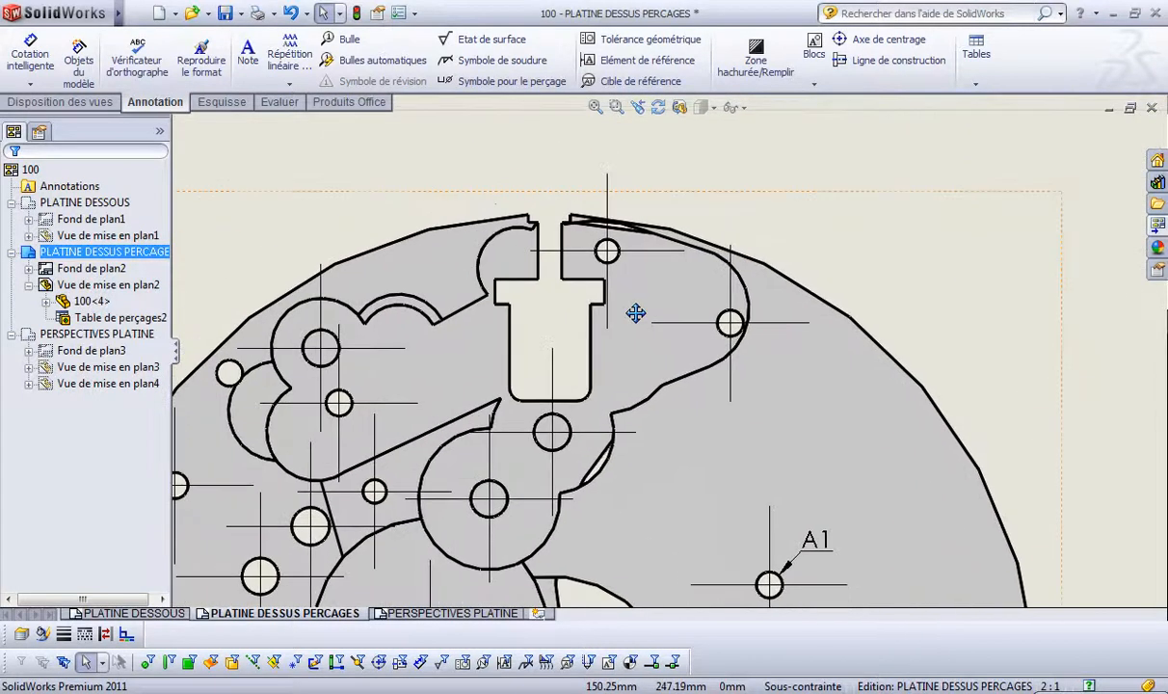
pyautogui.keyDown('ctrl'); pyautogui.moveTo(635, 313); pyautogui.dragTo(617, 342, button='middle'); pyautogui.keyUp('ctrl')
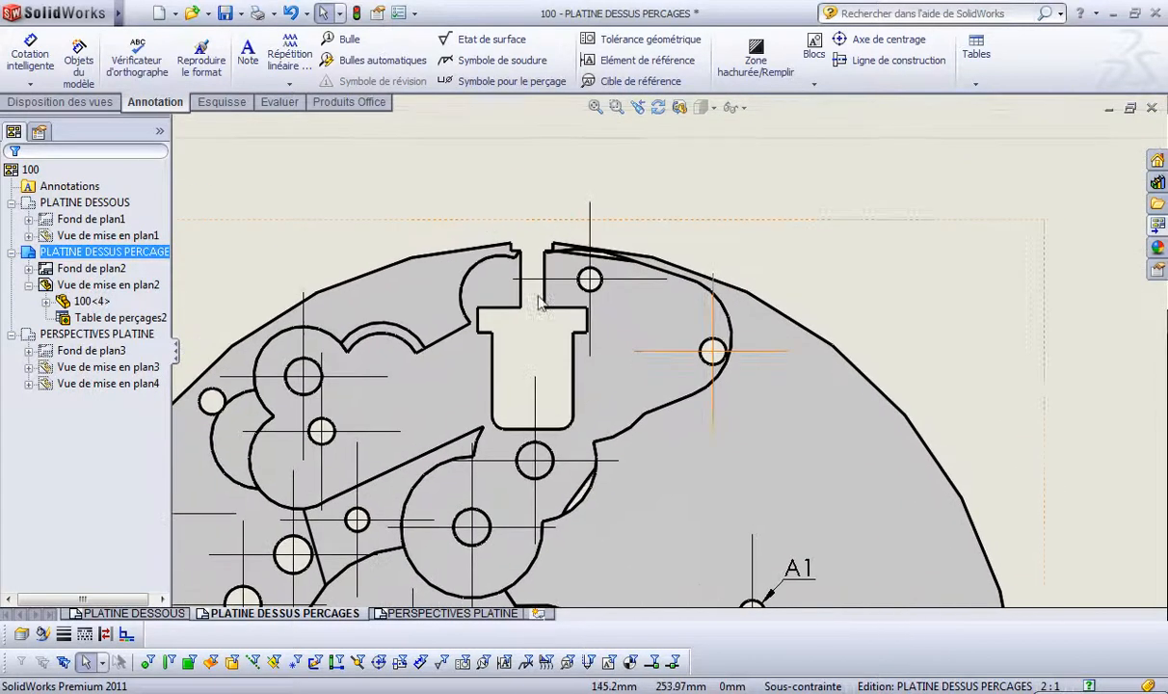
pyautogui.click(220, 102)
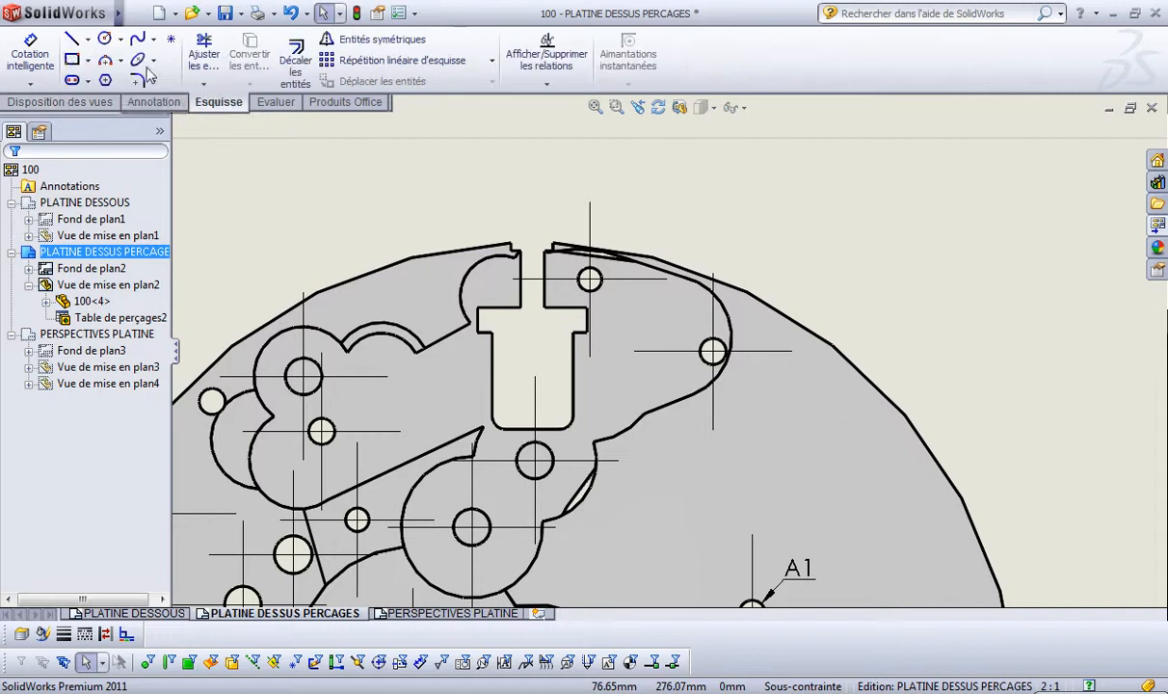
pyautogui.click(30, 57)
pyautogui.scroll(-5, 717, 341)
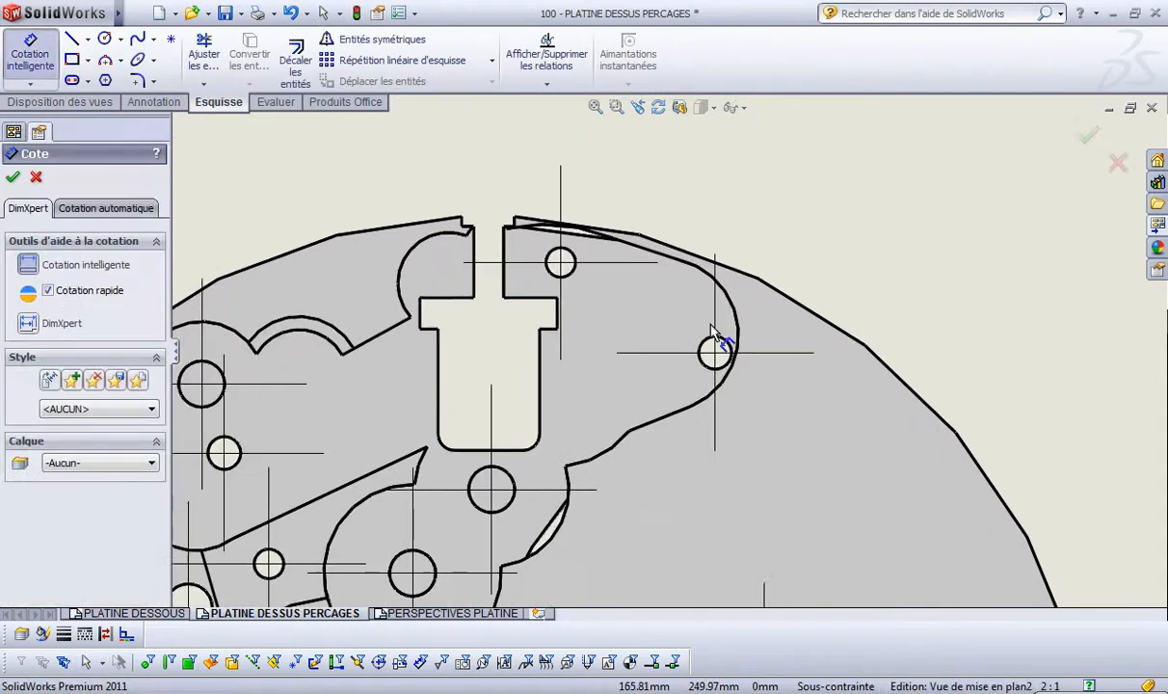
pyautogui.click(738, 295)
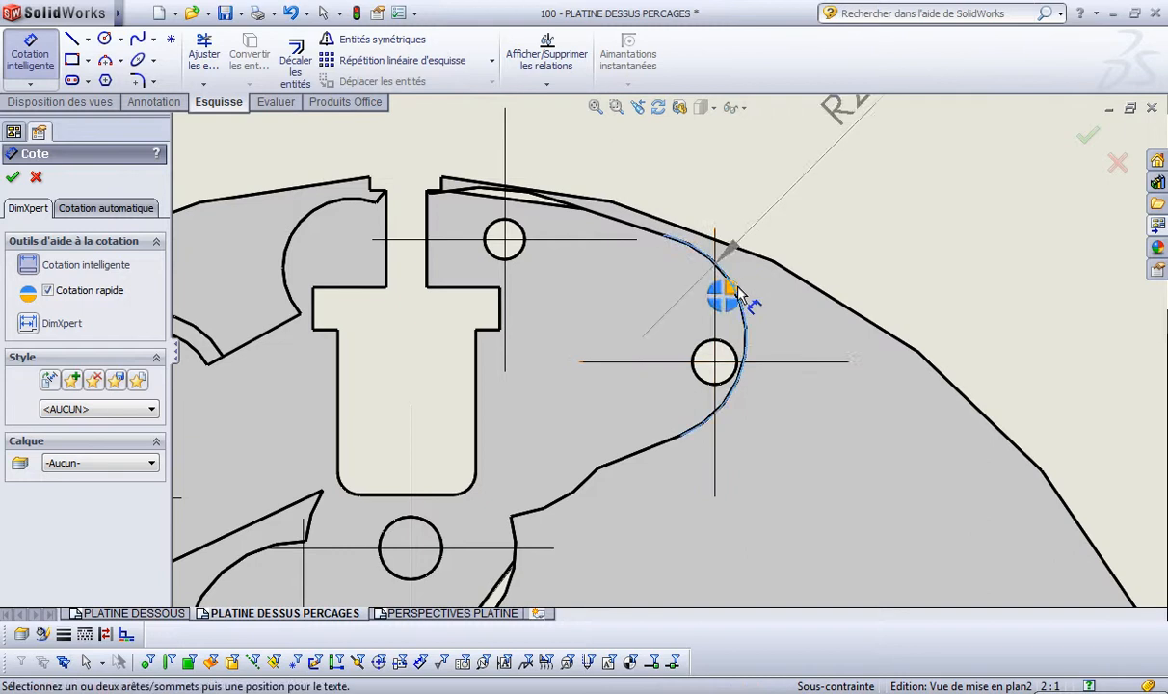
pyautogui.click(861, 217)
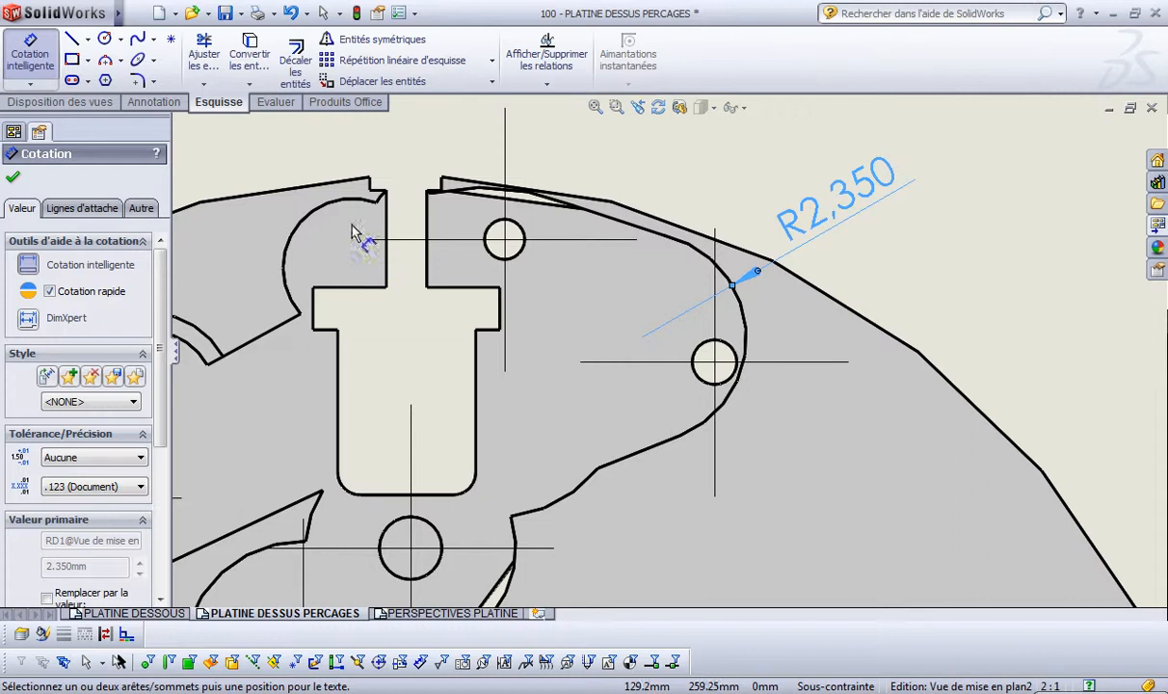
pyautogui.click(314, 218)
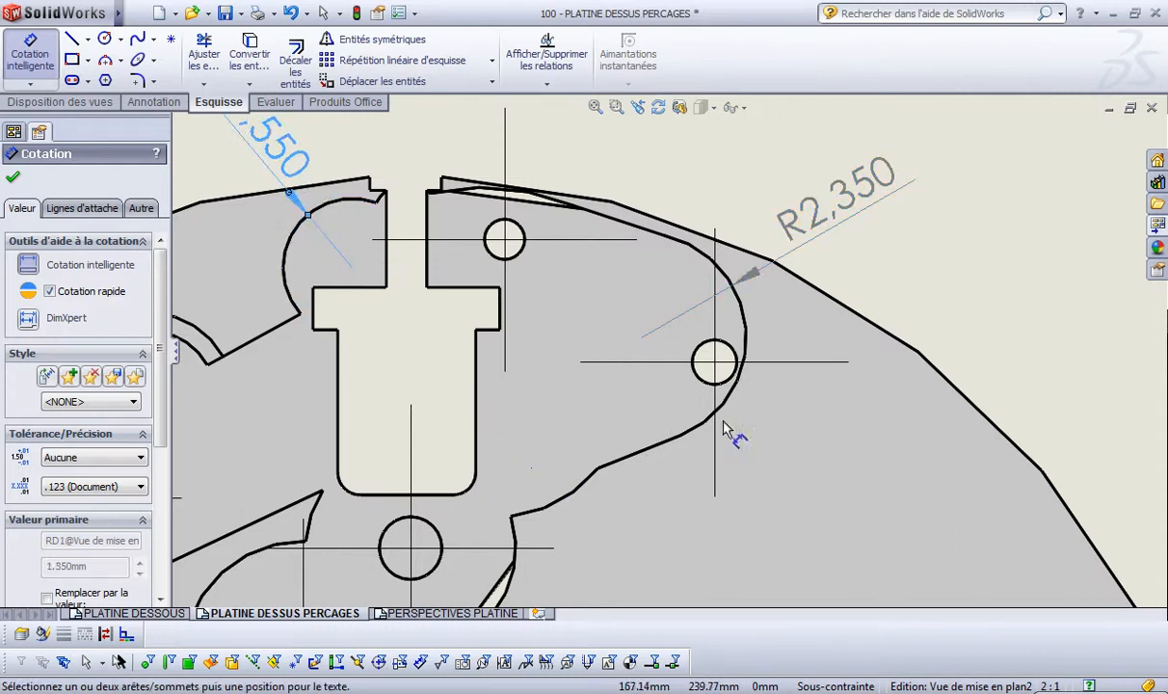
# Step: Dimension the width between the T-shaped slot's two long sides and place the value inside the slot
pyautogui.click(338, 395)
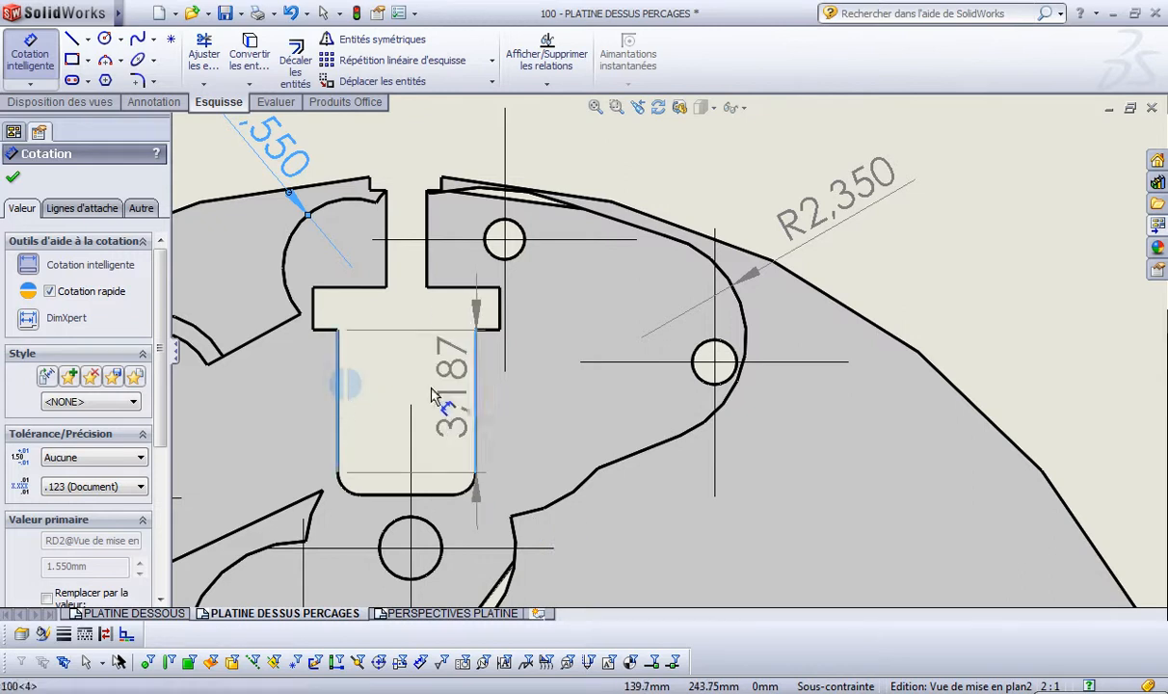
pyautogui.click(412, 395)
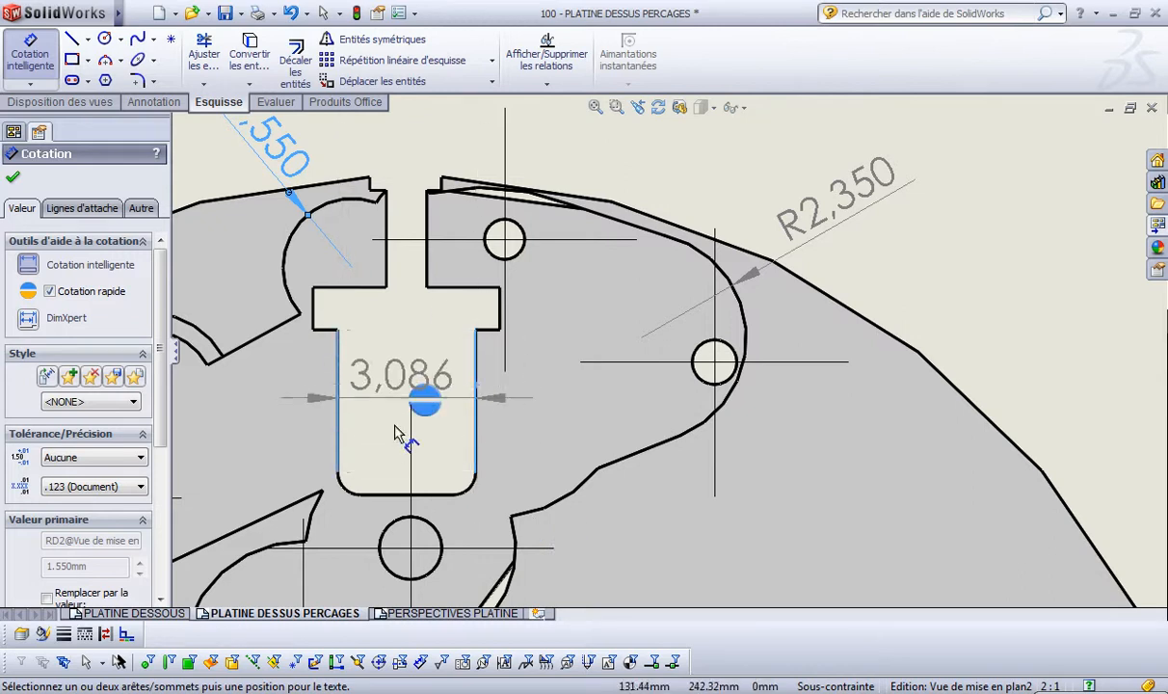
pyautogui.click(393, 434)
pyautogui.scroll(3, 506, 284)
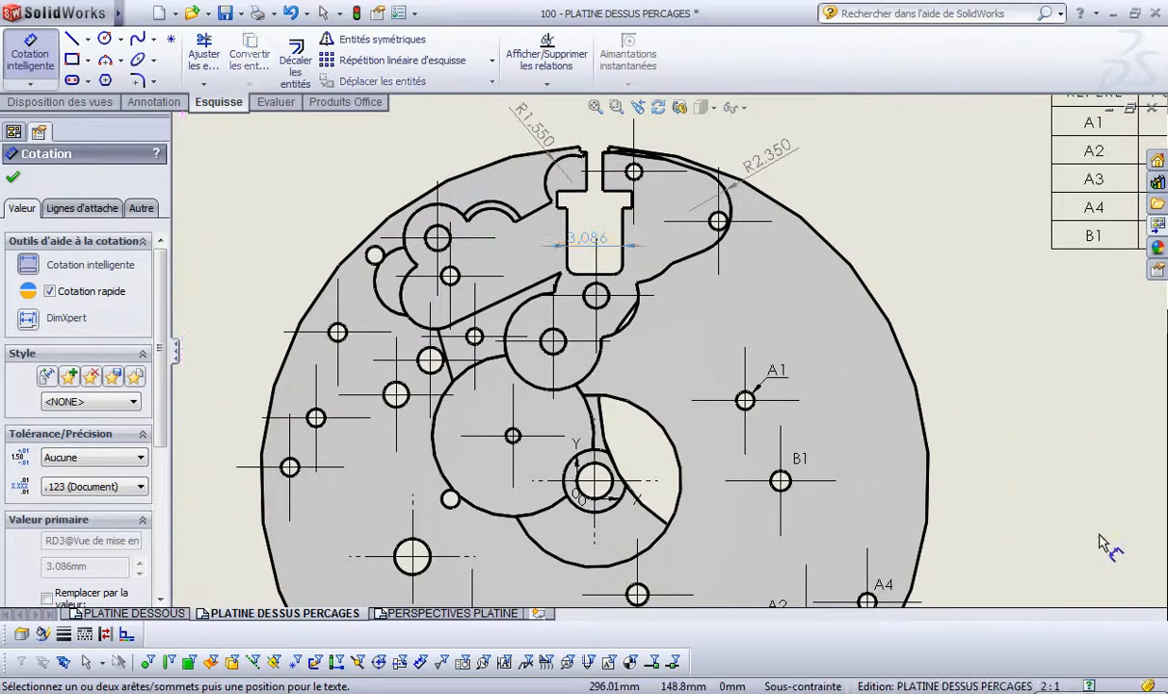
pyautogui.scroll(2, 1035, 449)
pyautogui.scroll(2, 1036, 449)
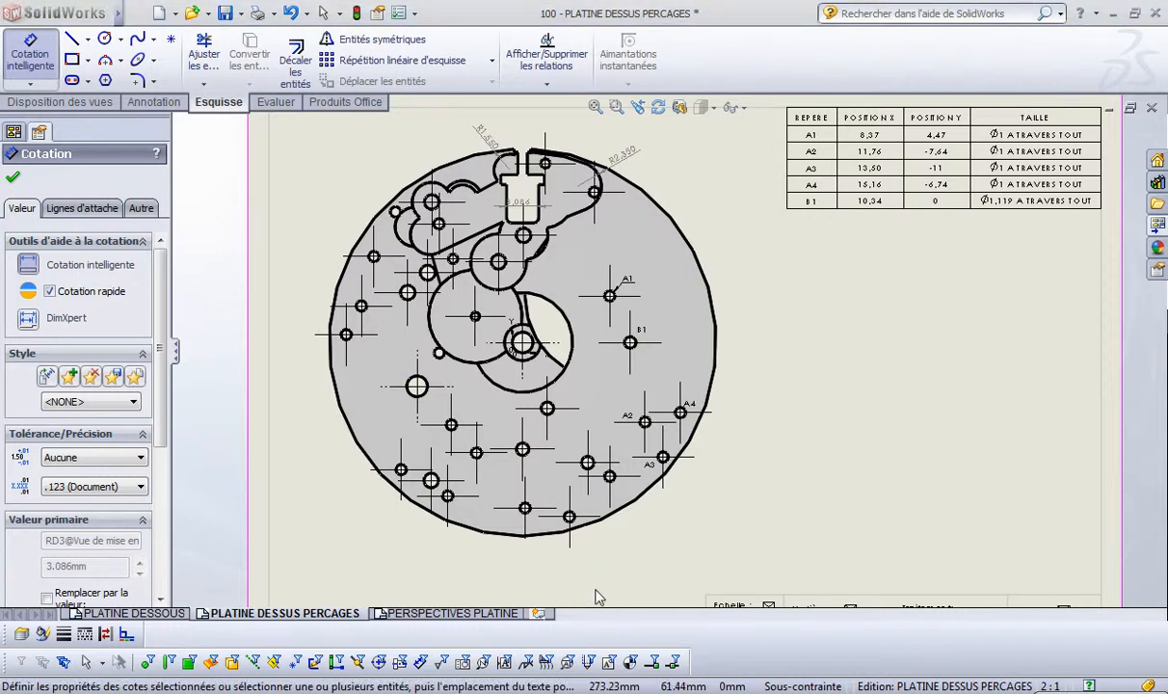
# Step: Switch to plan platine-sous.pdf in Adobe Reader and examine its numbered points, diameters and pocket contours
pyautogui.hotkey('alt', 'Tab')
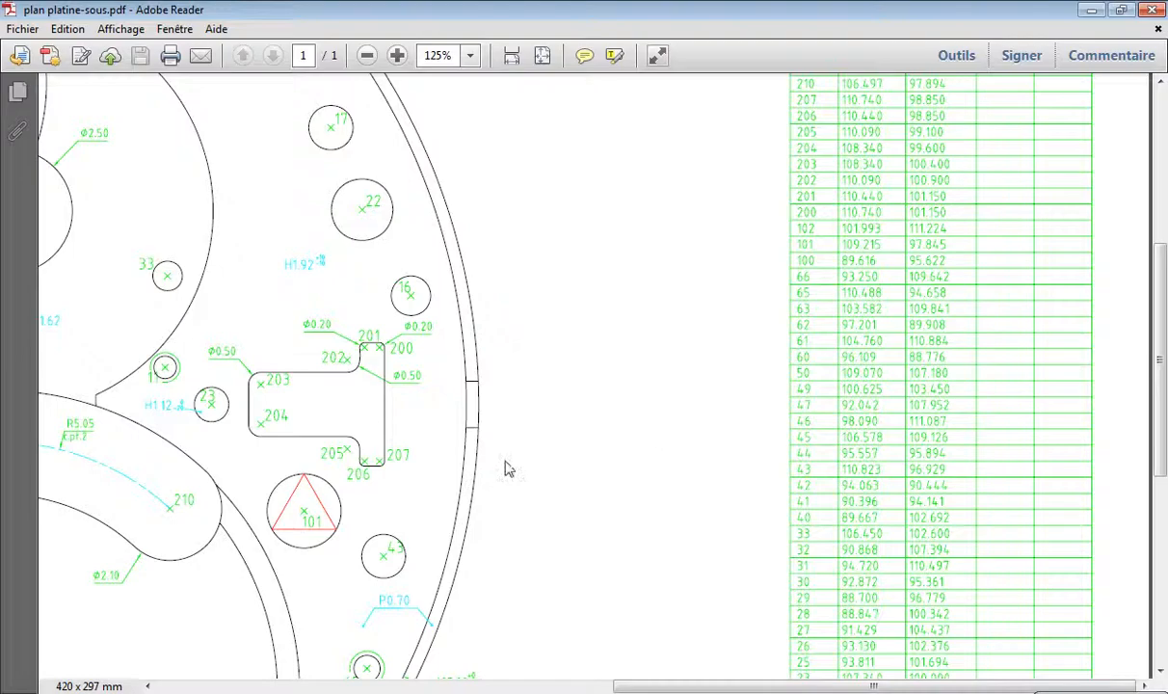
pyautogui.moveTo(653, 686); pyautogui.dragTo(234, 686)
pyautogui.scroll(-6, 732, 535)
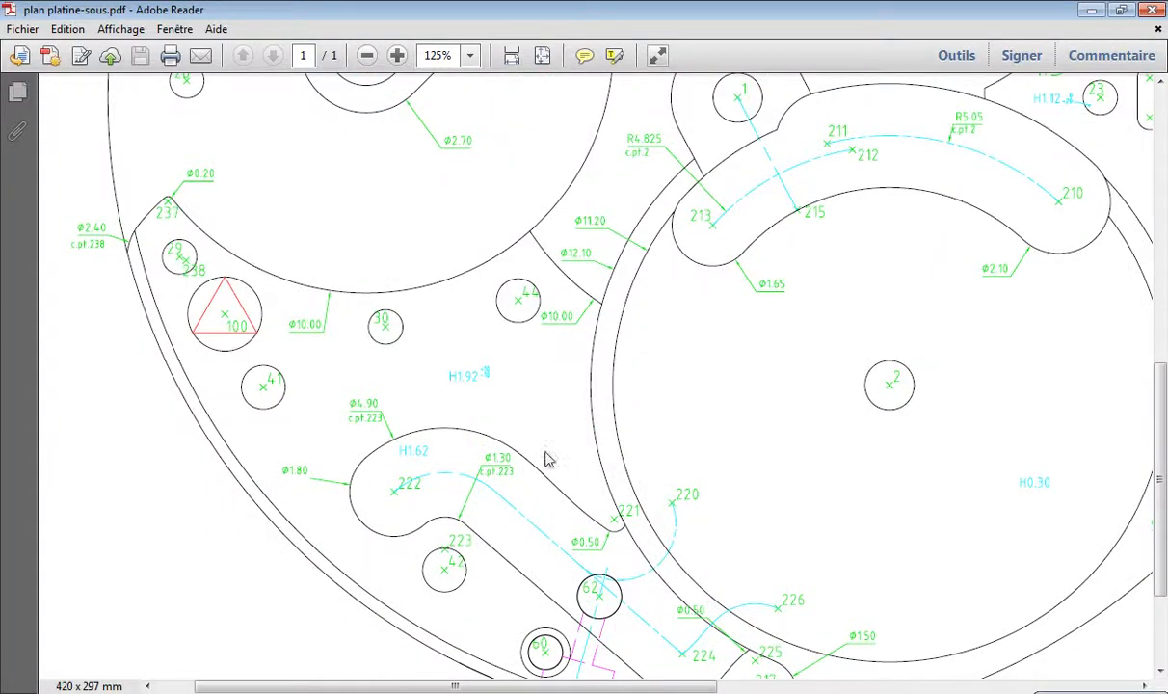
pyautogui.scroll(1, 704, 508)
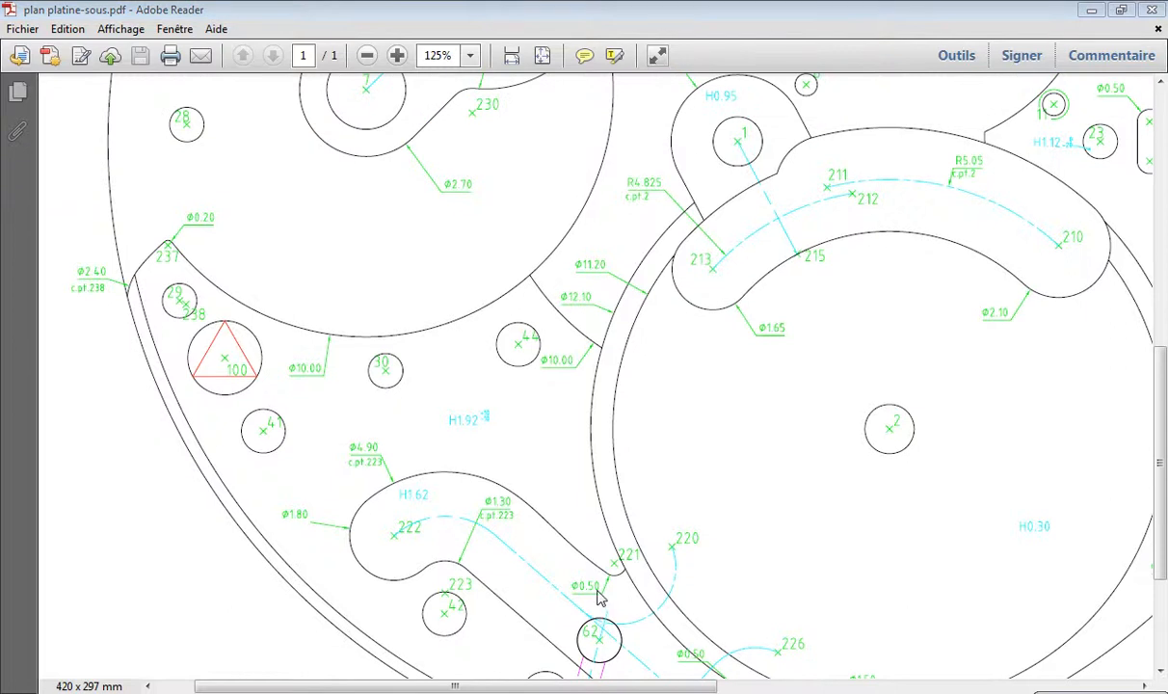
# Step: Switch to plan platine-sus.pdf and examine the plate's numbered holes with their diameters and depths at 150% zoom
pyautogui.hotkey('alt', 'Tab')
pyautogui.scroll(2, 756, 369)
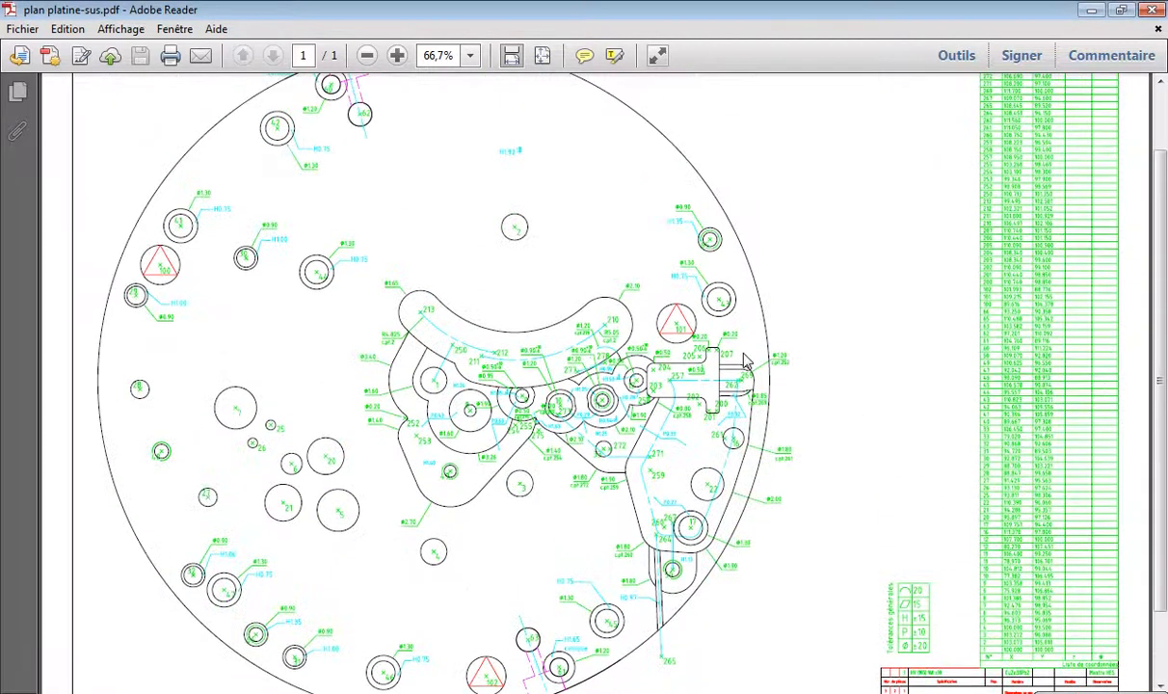
pyautogui.scroll(2, 744, 355)
pyautogui.click(398, 55)
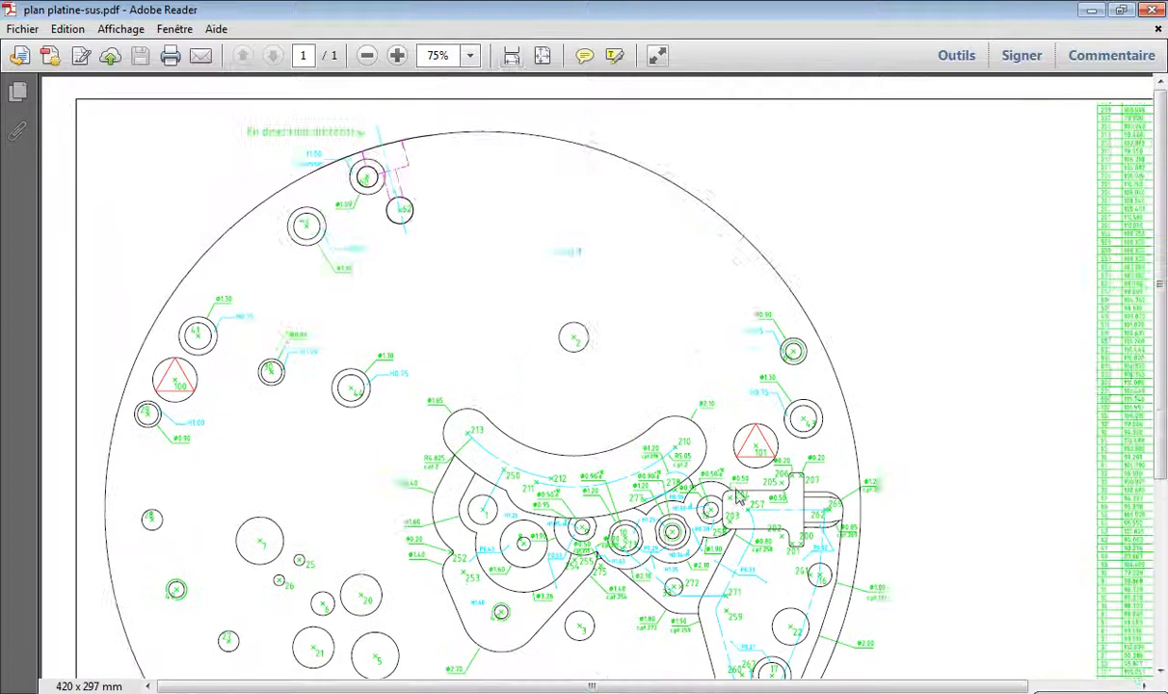
pyautogui.scroll(-4, 737, 496)
pyautogui.scroll(4, 737, 443)
pyautogui.scroll(-2, 736, 385)
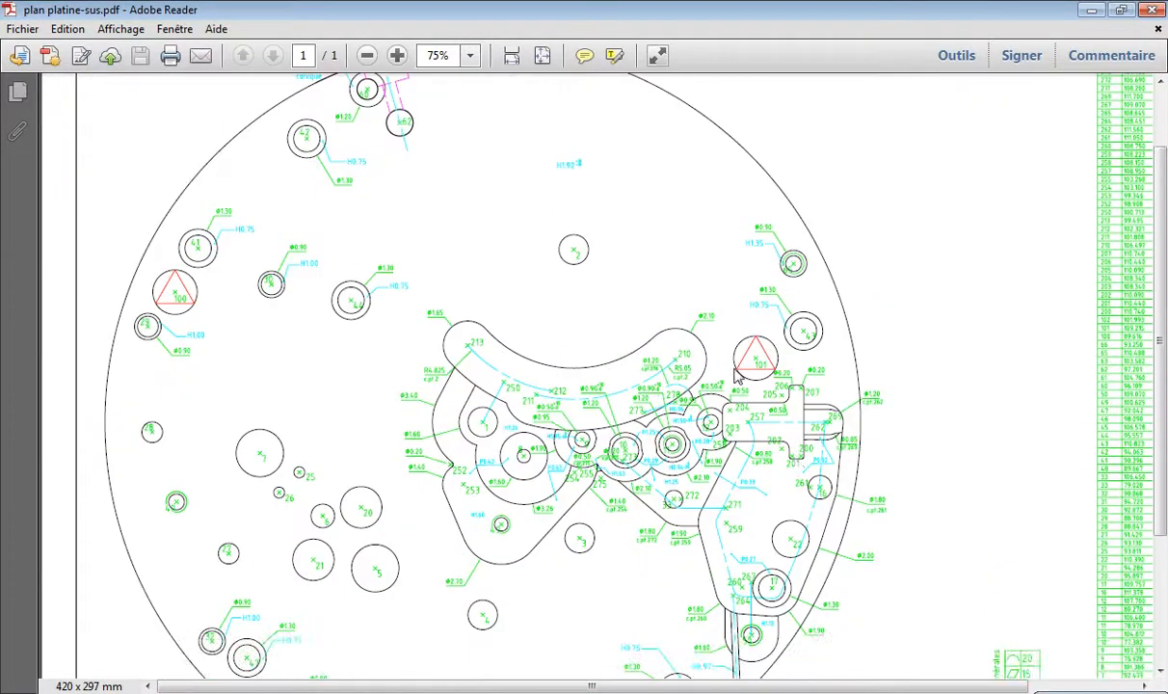
pyautogui.click(398, 56)
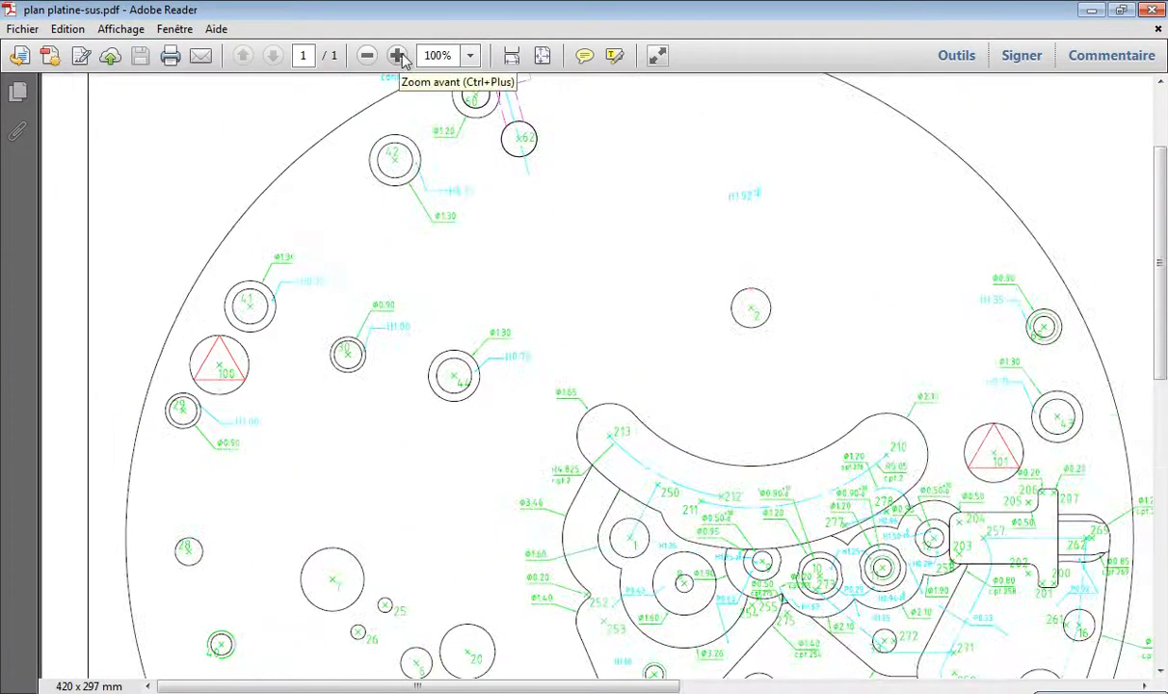
pyautogui.click(398, 56)
pyautogui.click(397, 56)
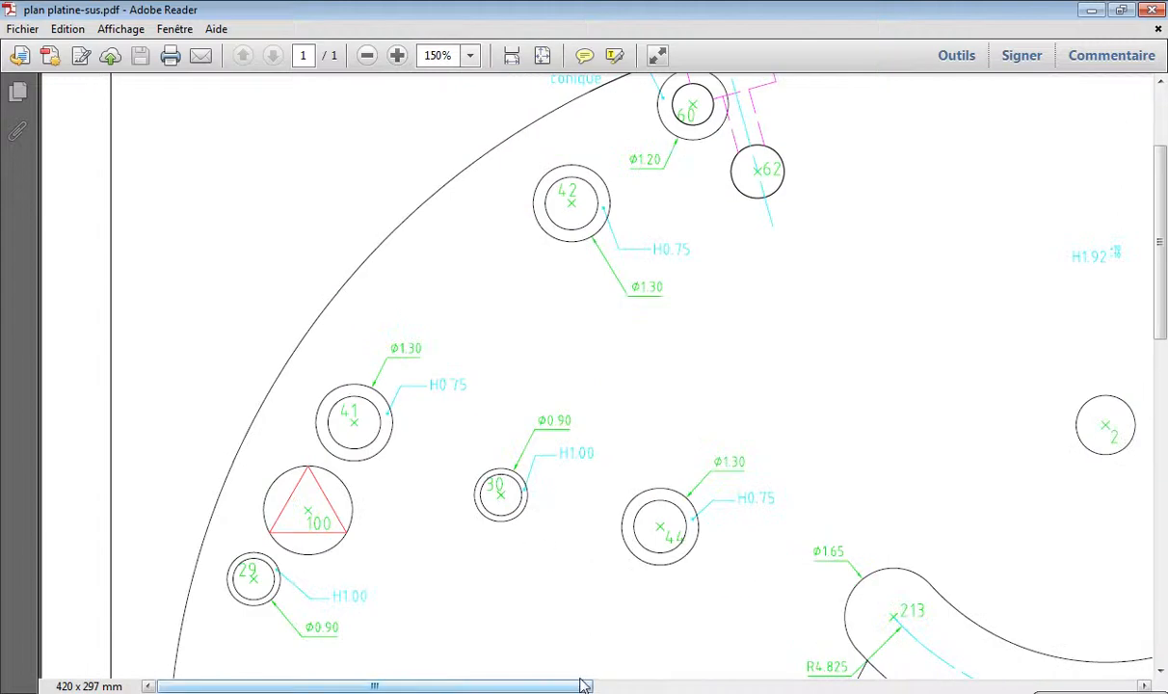
# Step: Examine the numbered points, diameters and depths around the central curved pocket and the T-shaped slot
pyautogui.moveTo(584, 685); pyautogui.dragTo(699, 685)
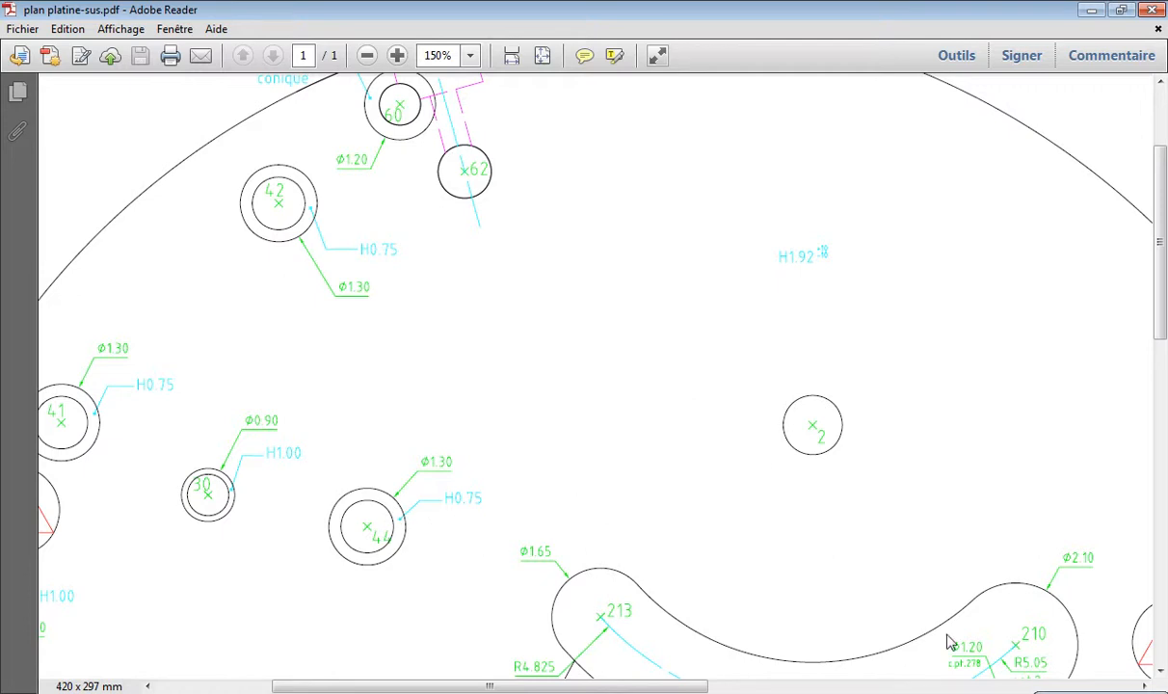
pyautogui.scroll(-7, 950, 642)
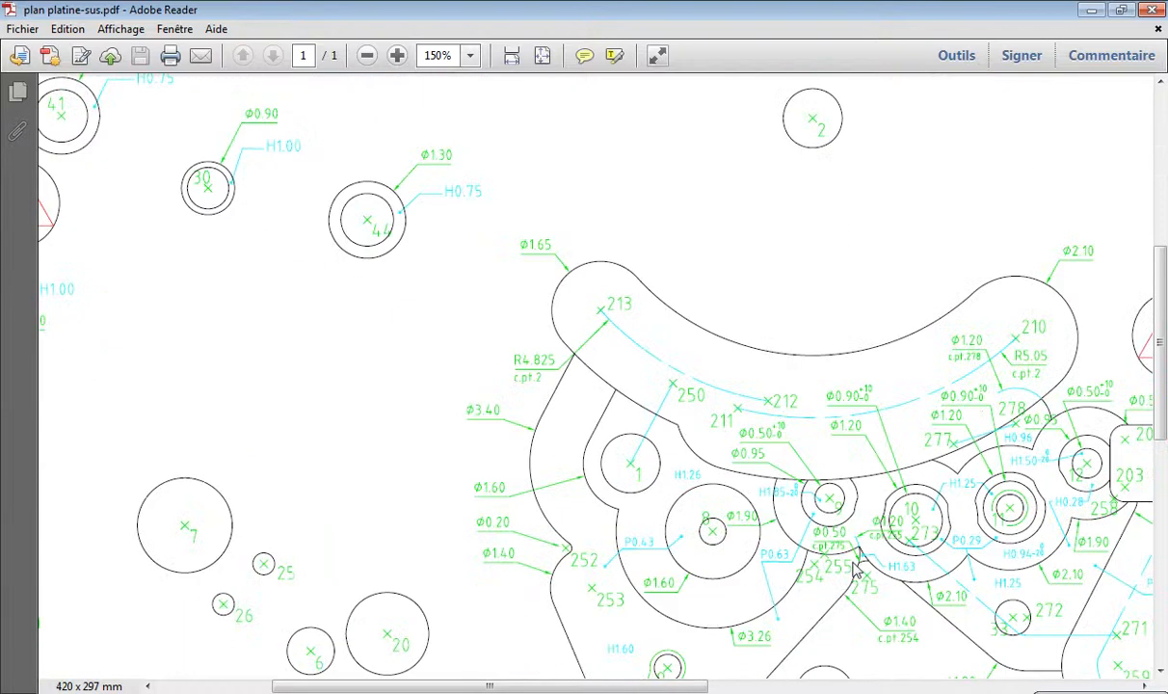
pyautogui.moveTo(696, 686); pyautogui.dragTo(903, 687)
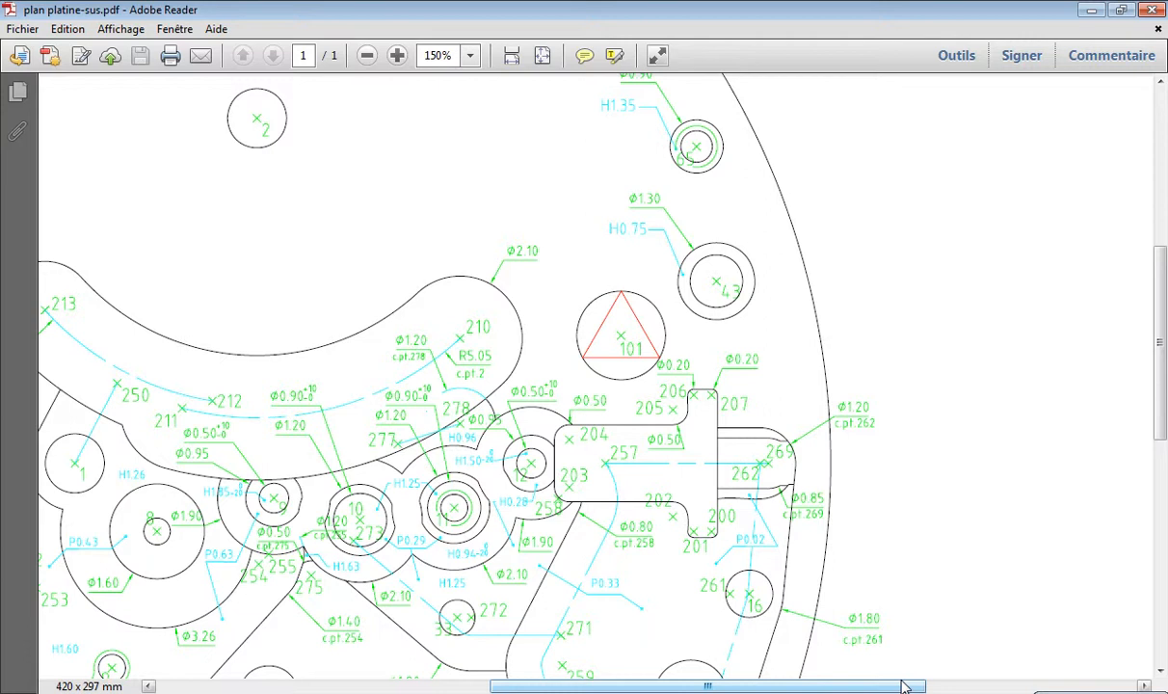
pyautogui.scroll(-6, 968, 676)
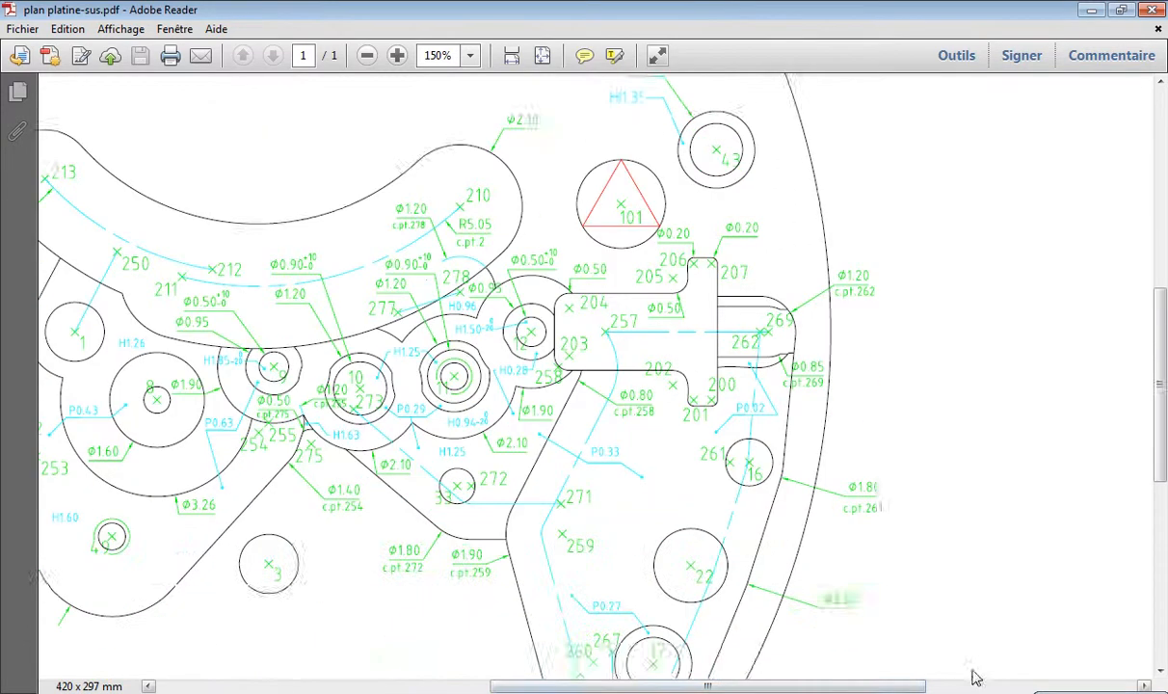
# Step: Reduce plan platine-sus.pdf to 75% zoom and examine the overall hole layout, coordinate list and general tolerances
pyautogui.scroll(3, 932, 676)
pyautogui.click(367, 55)
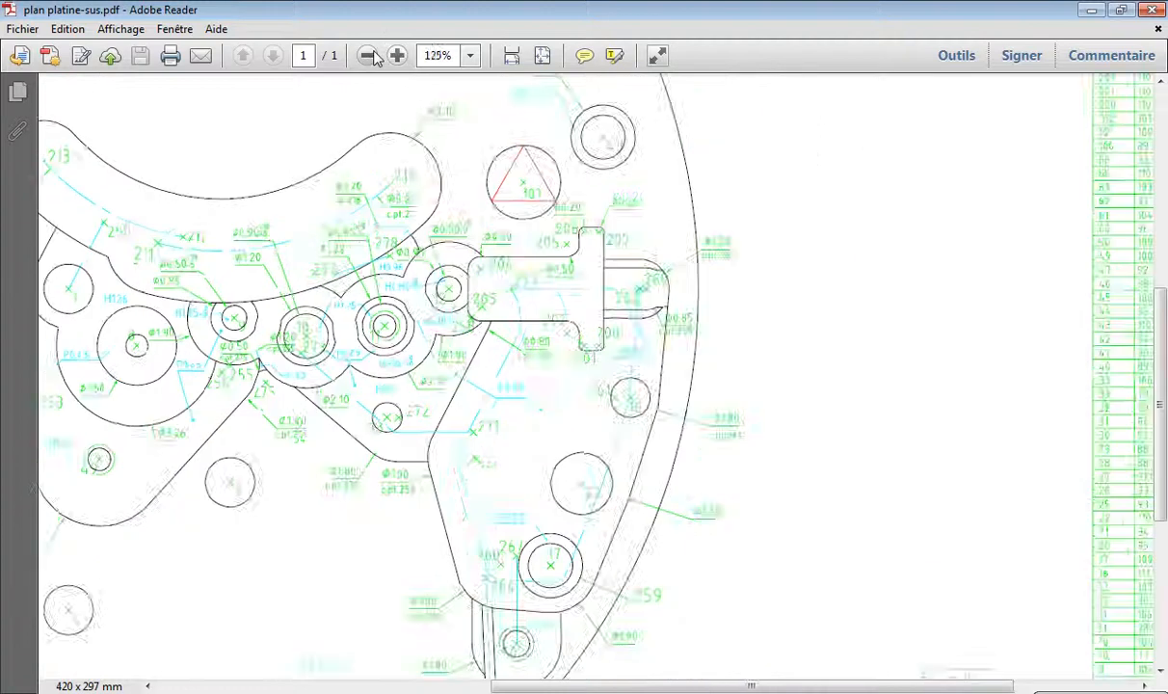
pyautogui.click(367, 55)
pyautogui.click(368, 56)
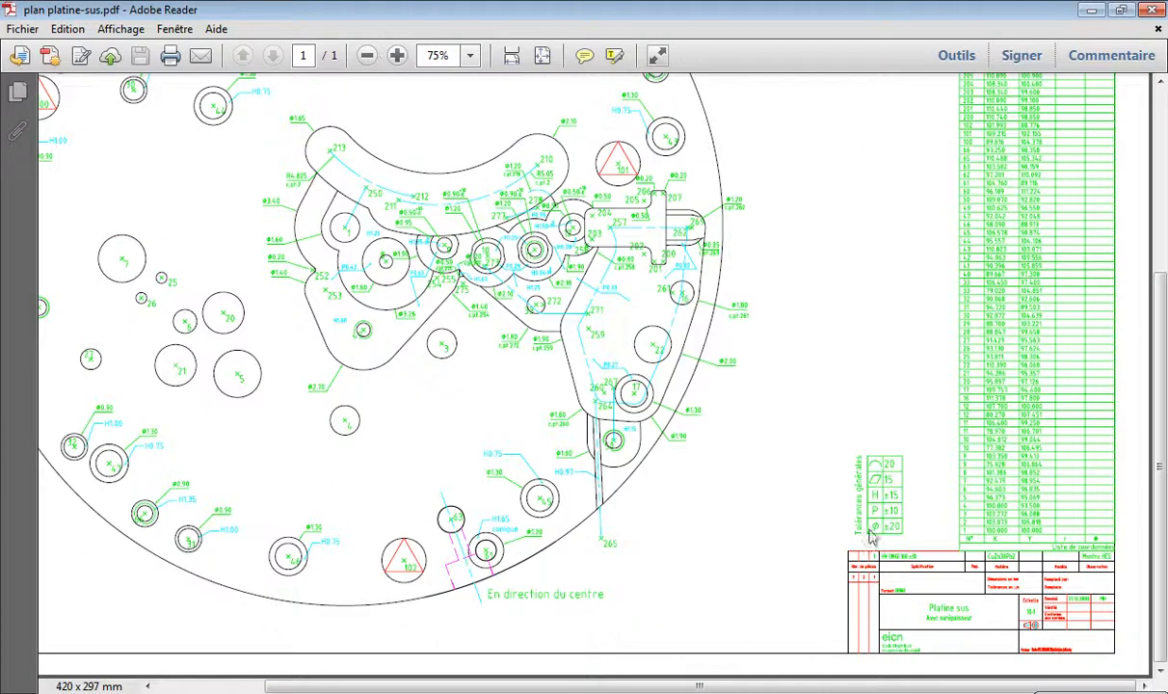
pyautogui.scroll(3, 992, 342)
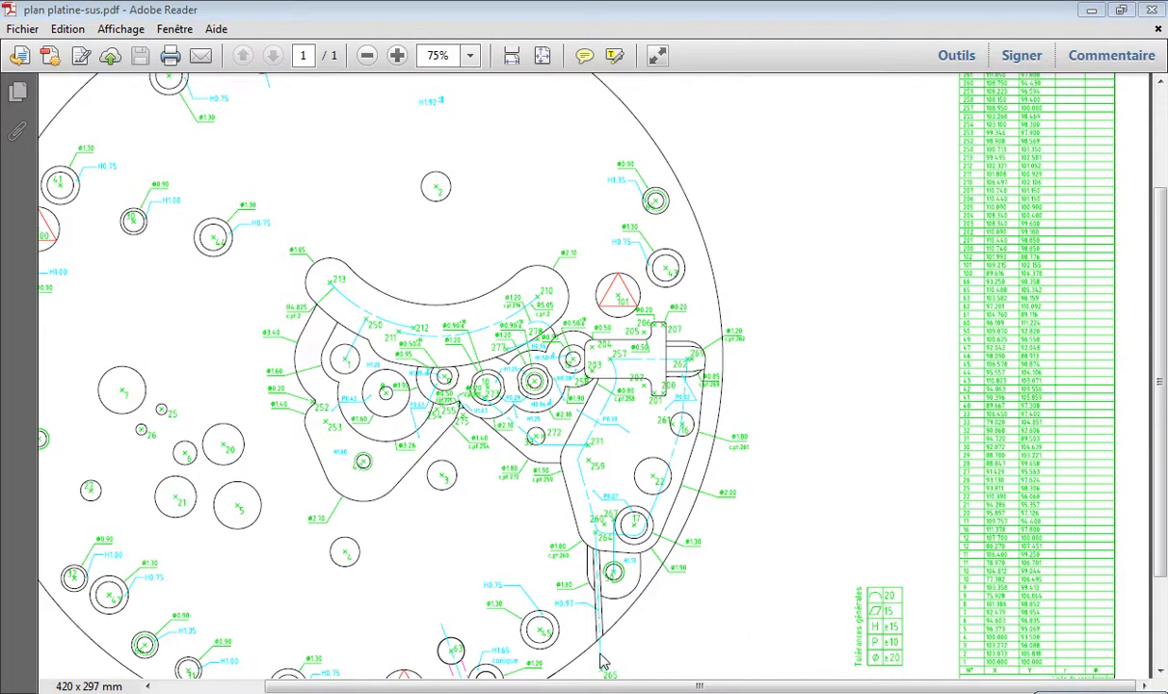
# Step: Switch to plan platine-détails -coupe.pdf and examine the section views of the numbered holes with their depths, diameters and angles
pyautogui.click(600, 669)
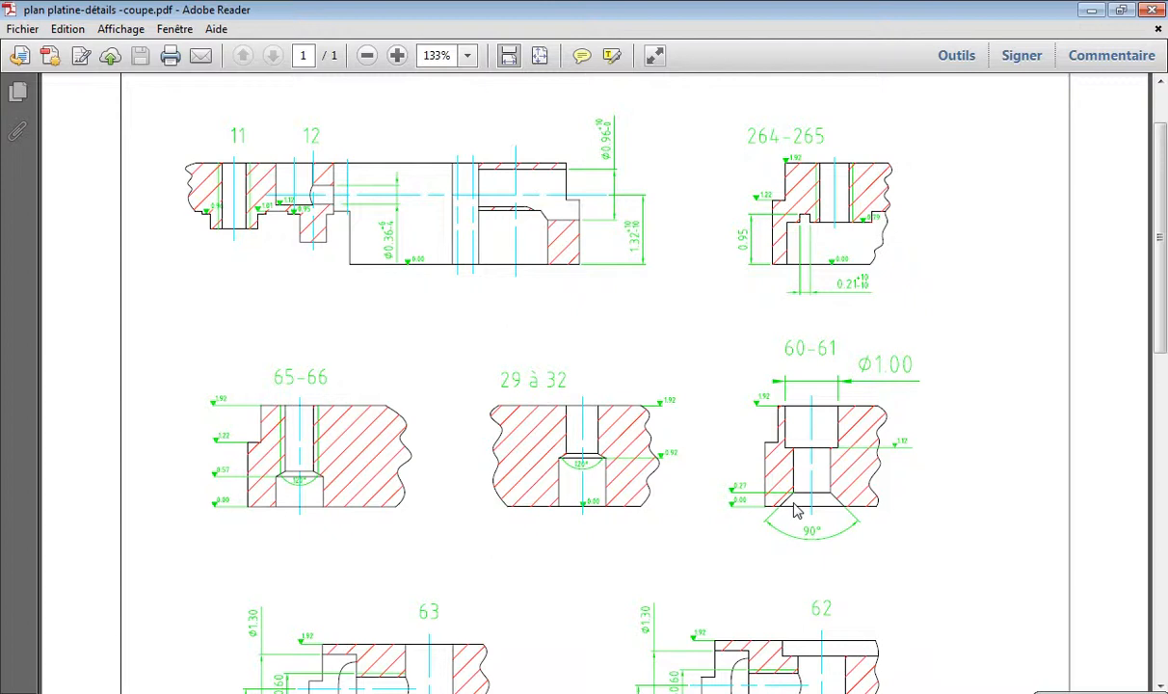
pyautogui.scroll(-1, 796, 512)
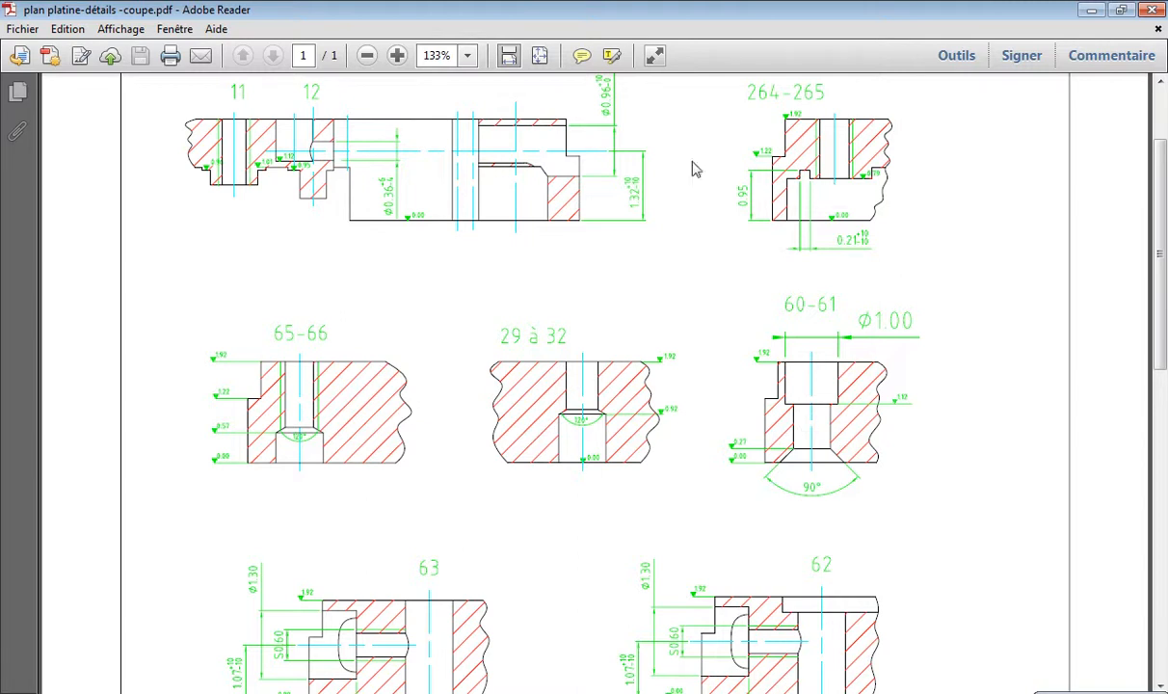
pyautogui.scroll(-2, 786, 515)
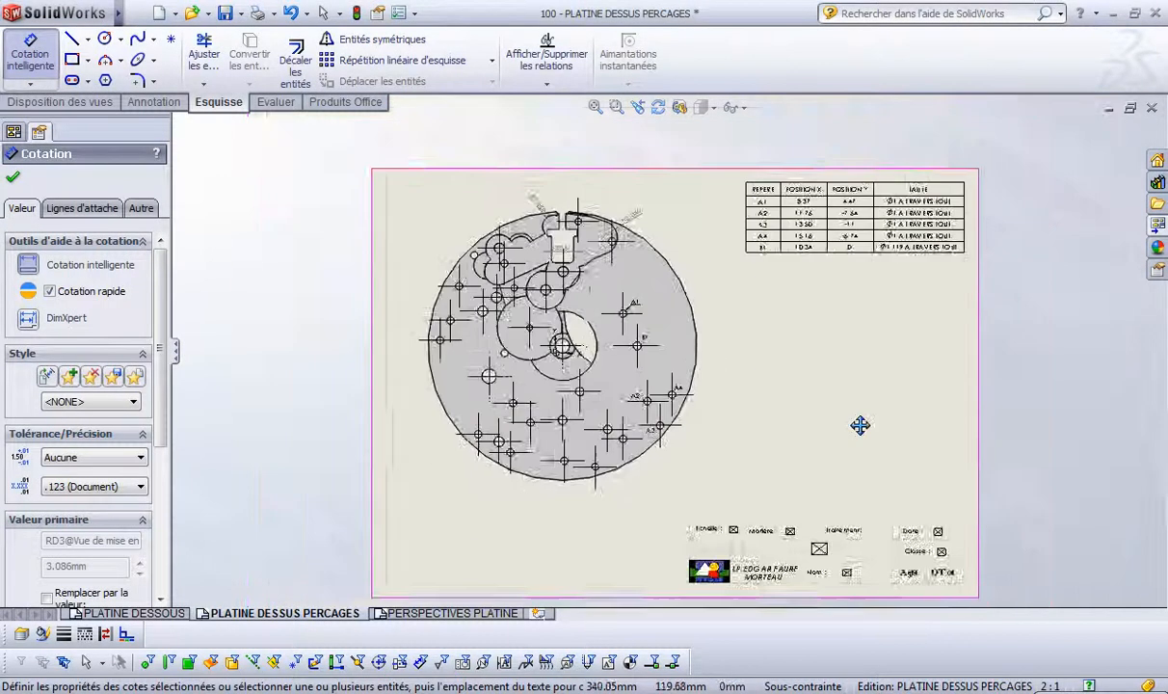
# Step: Show the whole PLATINE DESSUS PERCAGES drawing sheet in SolidWorks, fitted to the view
pyautogui.scroll(-4, 860, 425)
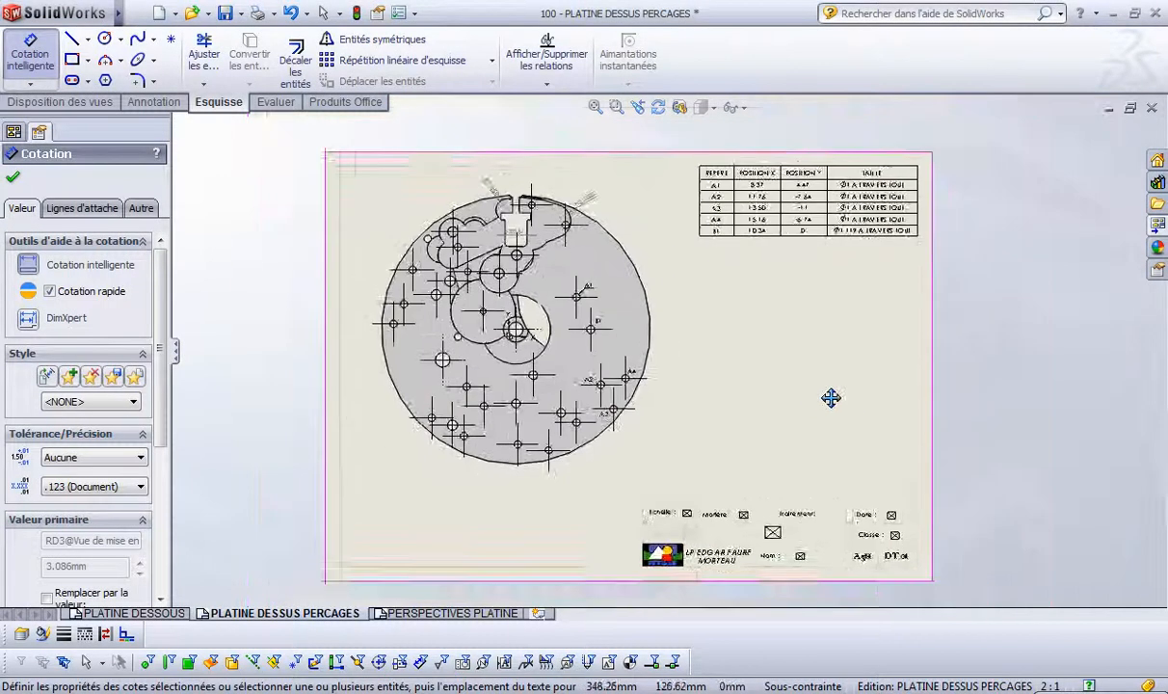
pyautogui.press('f')
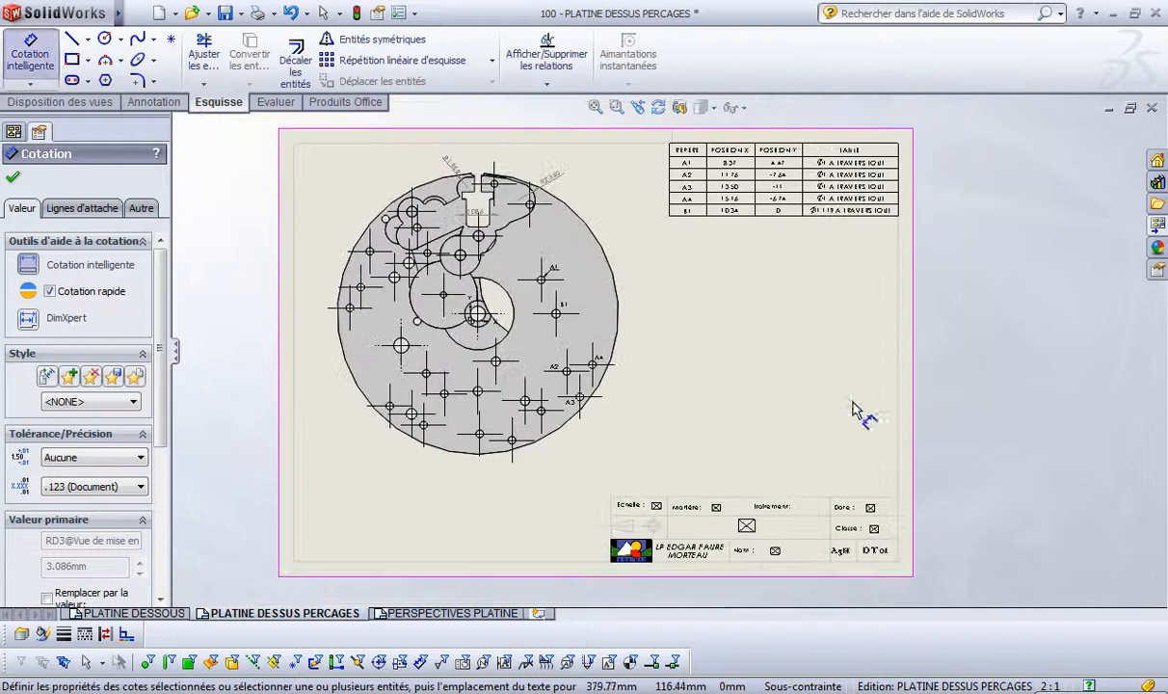